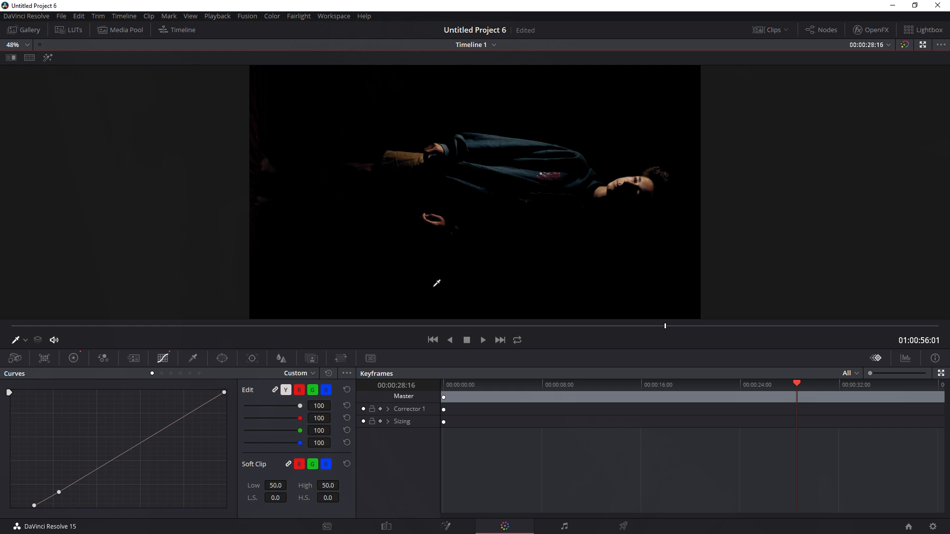
# Try moving the custom curve's black point and resetting the Shadow color wheel, with a look at the Lum Vs Sat curve
pyautogui.moveTo(34, 505); pyautogui.dragTo(42, 515)
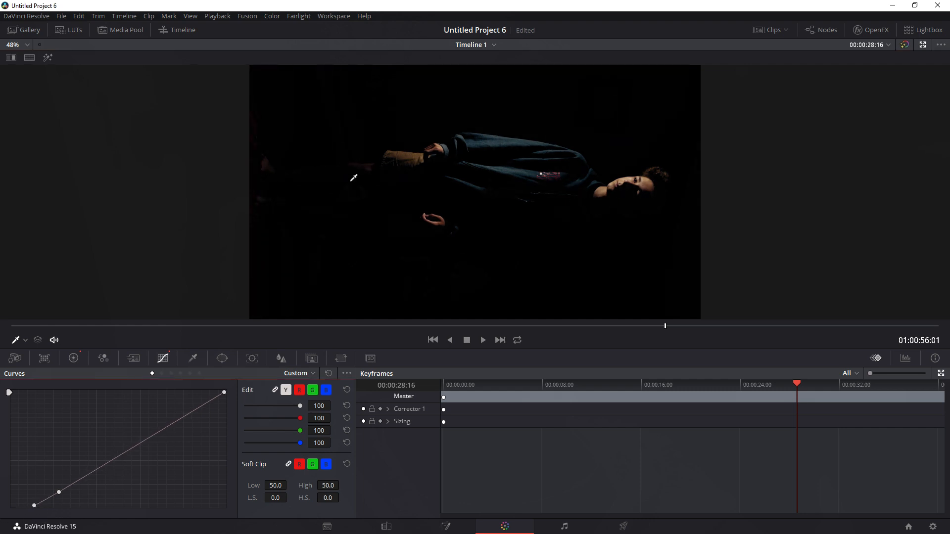
pyautogui.click(190, 373)
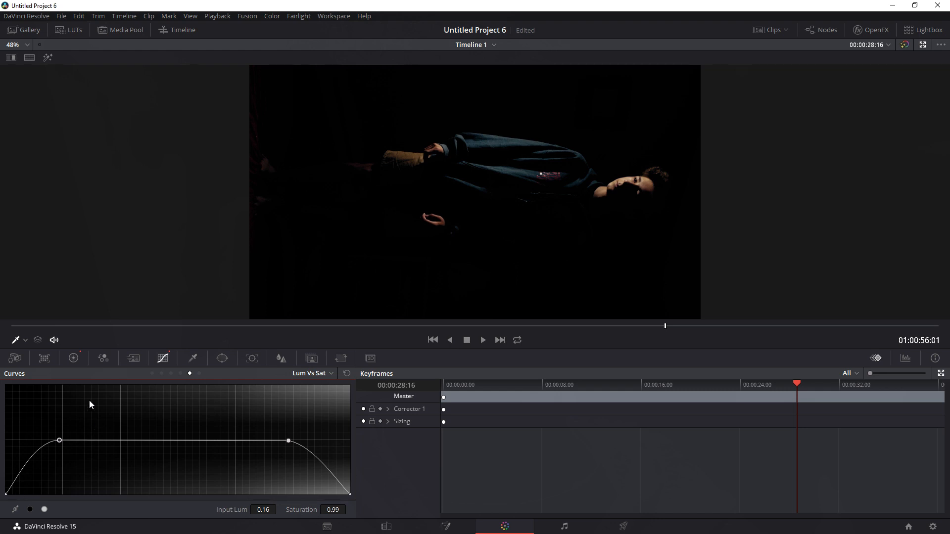
pyautogui.click(74, 358)
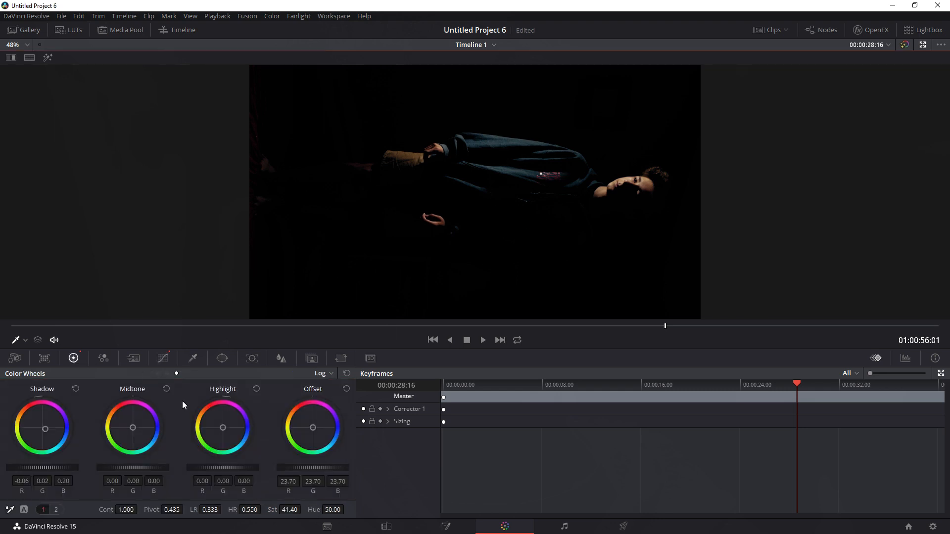
pyautogui.click(76, 389)
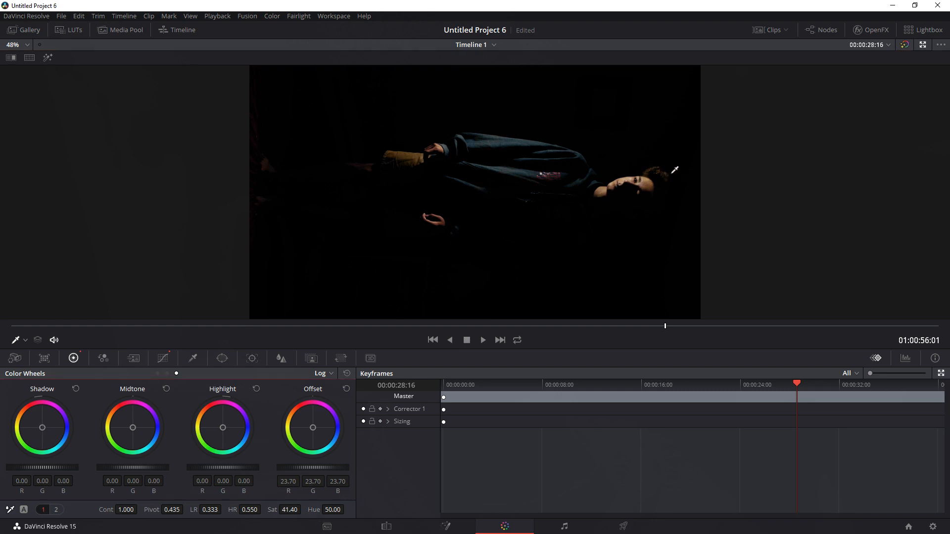
pyautogui.click(410, 272)
# Set the saturation to 40.90 and generate a 3D LUT (CUBE) from the second clip's grade
pyautogui.moveTo(289, 509); pyautogui.dragTo(284, 510)
pyautogui.click(922, 45)
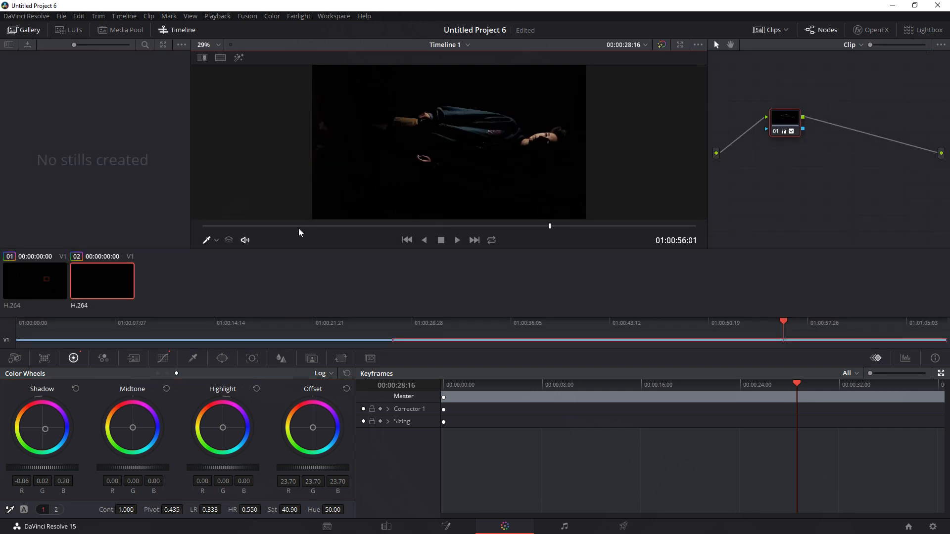
pyautogui.rightClick(121, 290)
pyautogui.moveTo(137, 295)
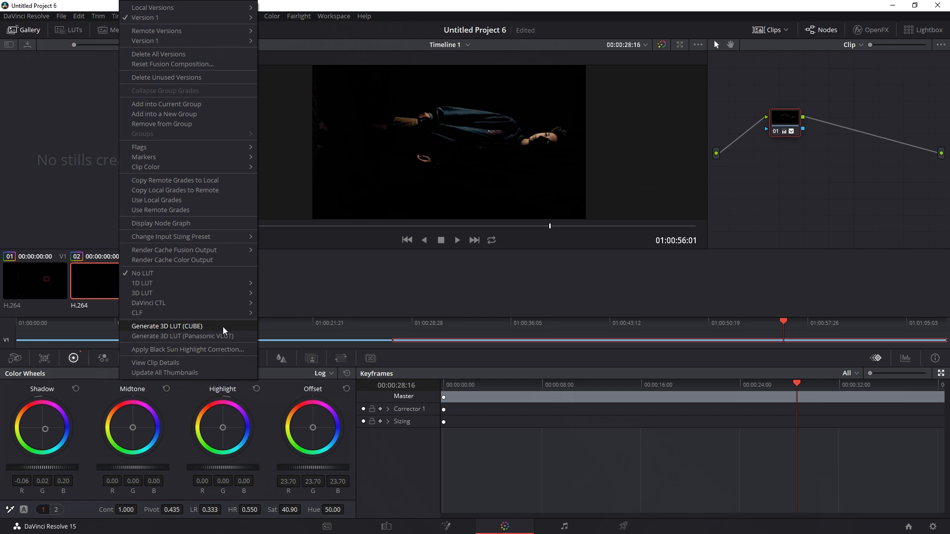
pyautogui.click(224, 331)
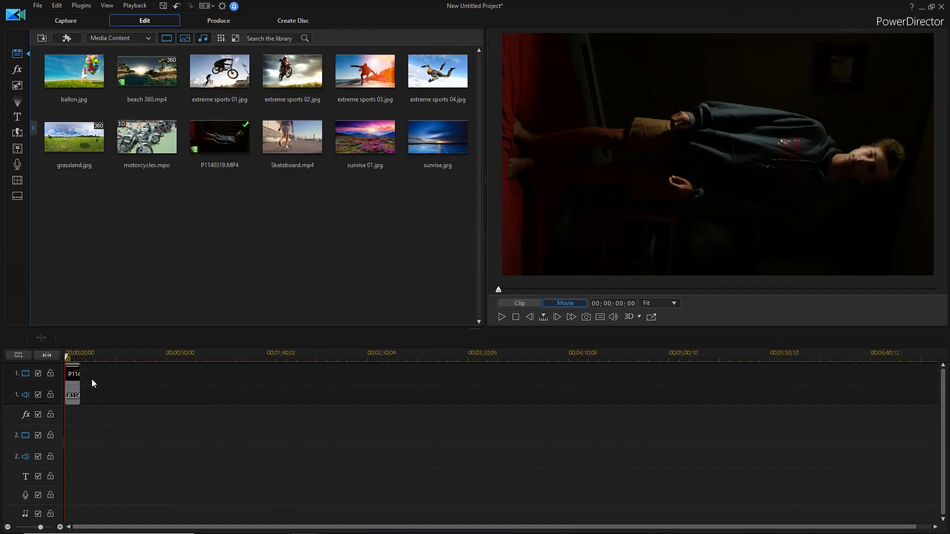
# In PowerDirector, unlink the P1140319 clip's audio from its video and delete the audio
pyautogui.rightClick(78, 380)
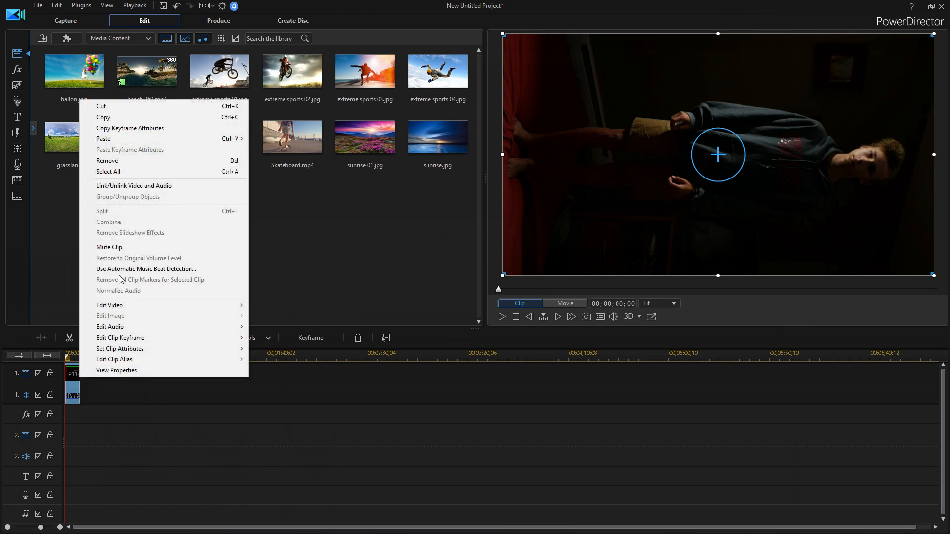
pyautogui.click(134, 187)
pyautogui.press('Delete')
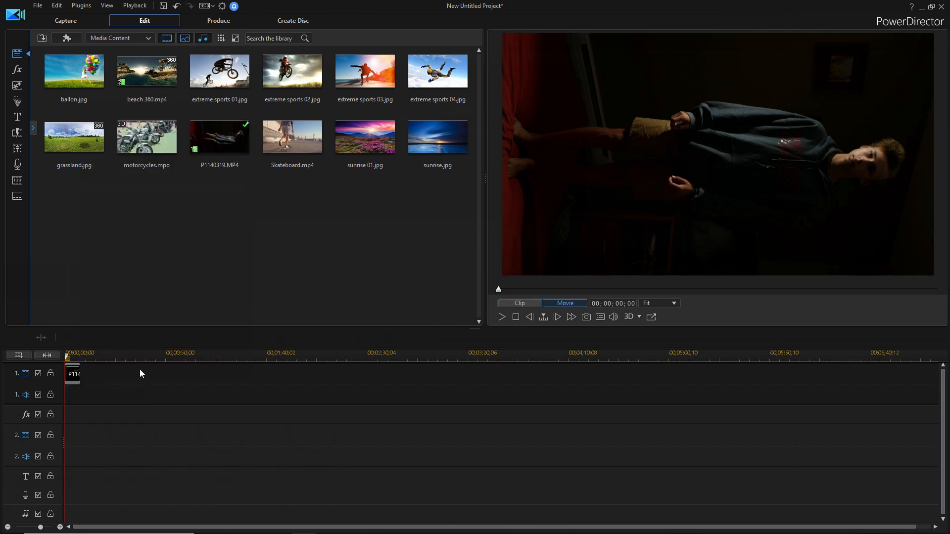
# Apply the dark-look CLUT to the P1140319 video clip using Color Presets & CLUTs
pyautogui.click(75, 377)
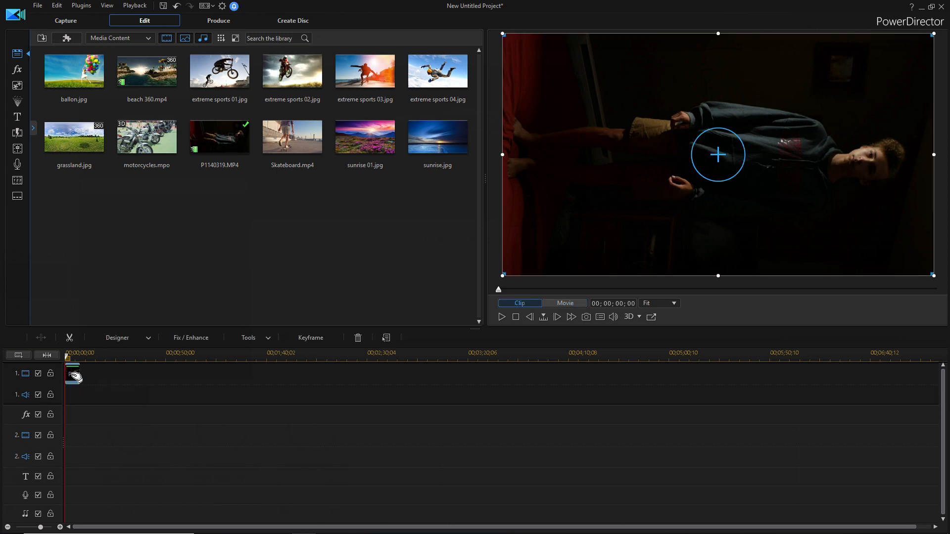
pyautogui.click(184, 338)
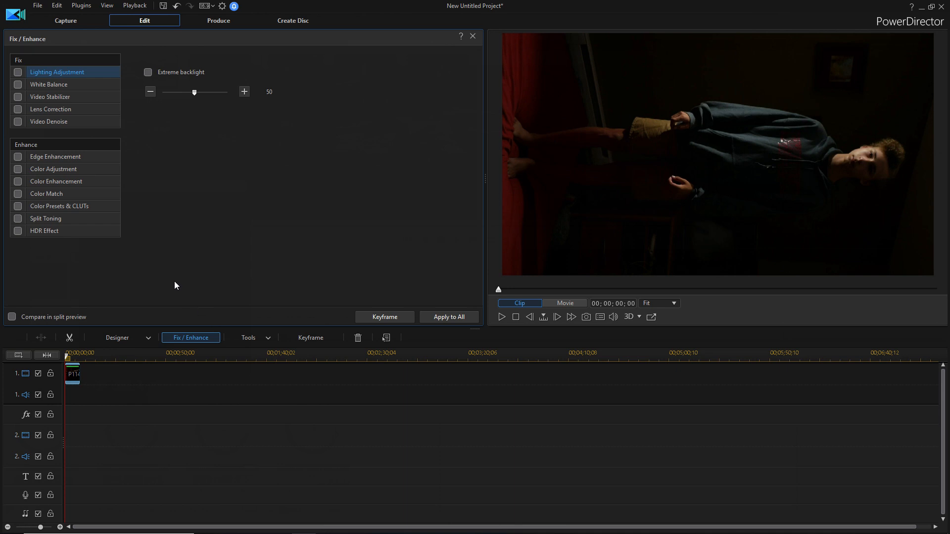
pyautogui.click(85, 207)
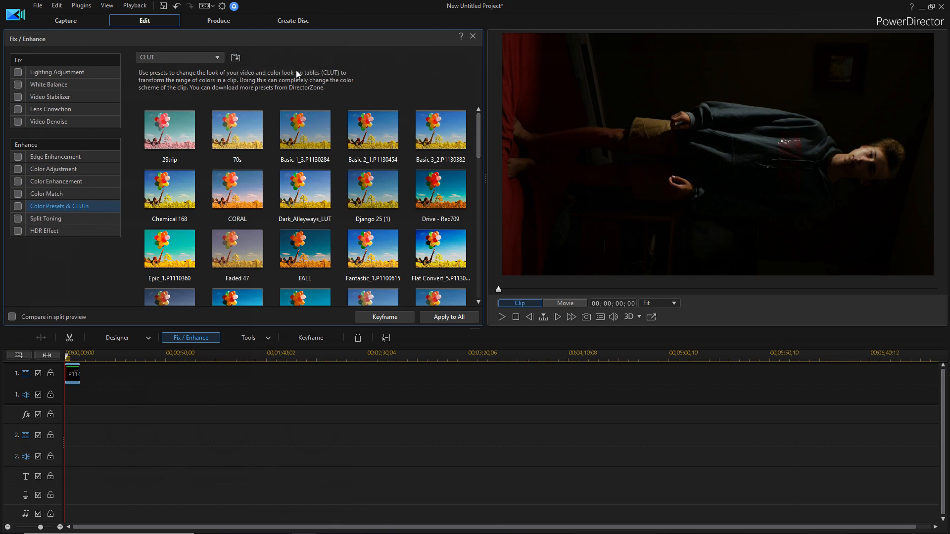
pyautogui.scroll(-15, 430, 221)
pyautogui.click(431, 221)
pyautogui.click(472, 36)
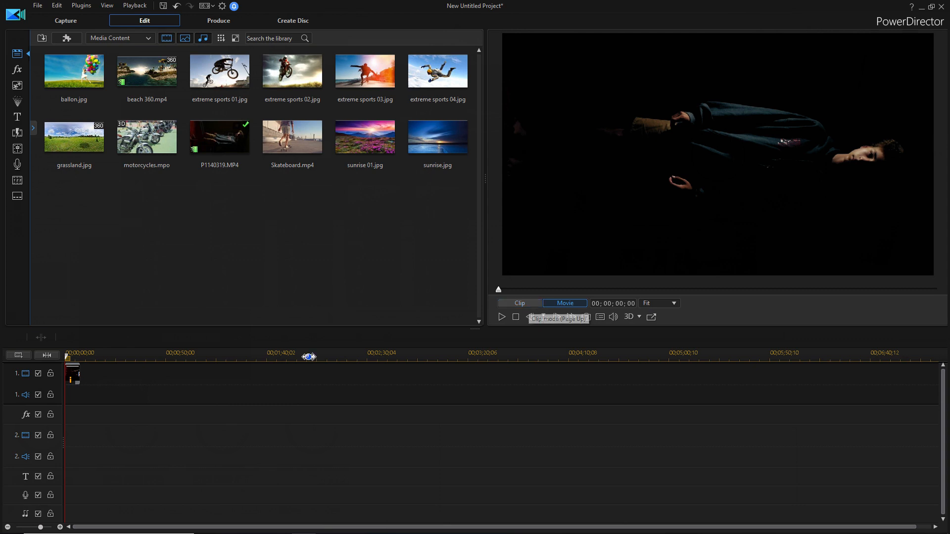
# In PiP Designer, rotate the clip to -90, scale it to 0.282 and place it at X 0.500, Y 0.250
pyautogui.click(73, 375)
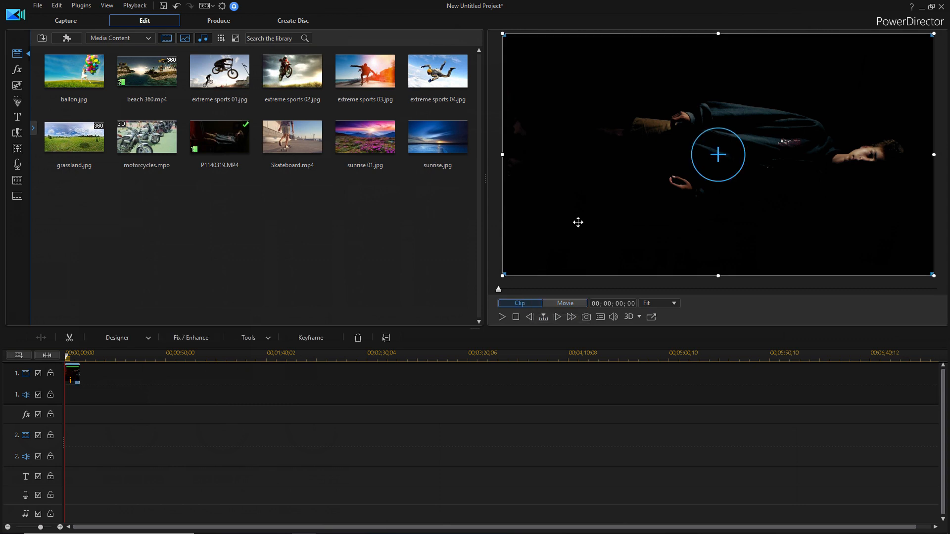
pyautogui.doubleClick(78, 380)
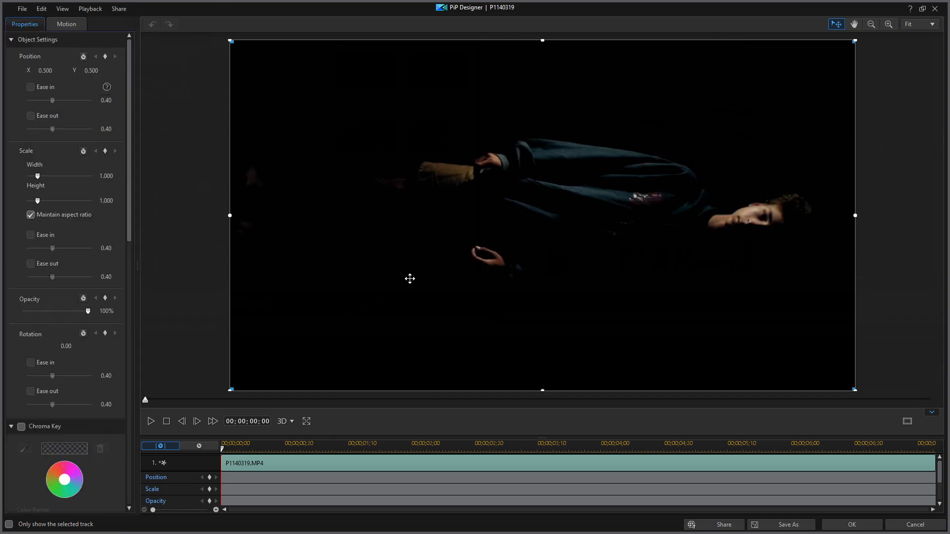
pyautogui.click(871, 24)
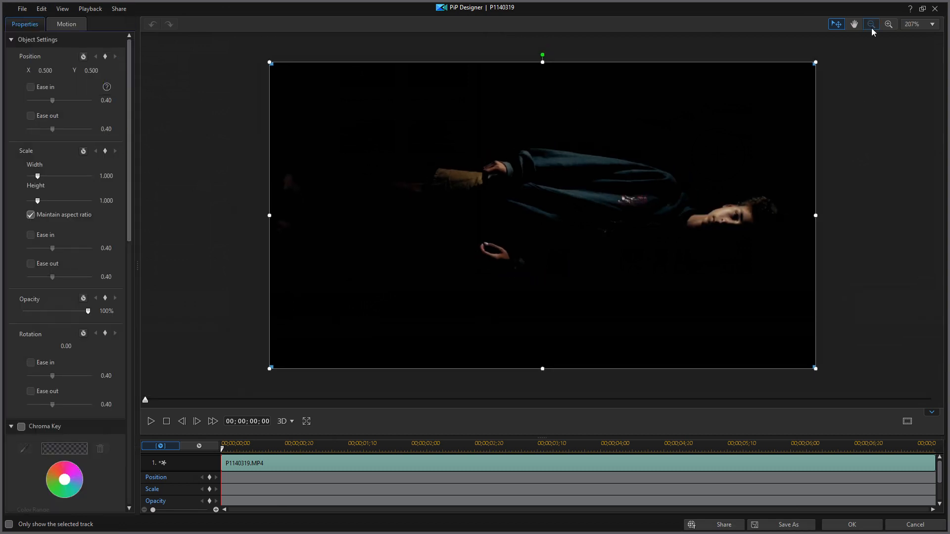
pyautogui.moveTo(544, 63); pyautogui.dragTo(575, 218)
pyautogui.moveTo(688, 216); pyautogui.dragTo(661, 216)
pyautogui.moveTo(644, 217); pyautogui.dragTo(568, 150)
pyautogui.moveTo(543, 227); pyautogui.dragTo(545, 214)
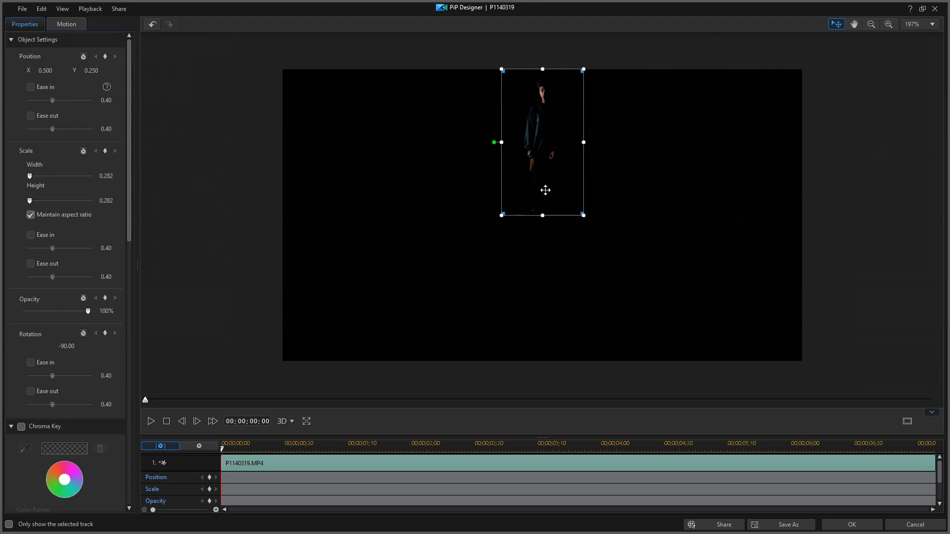
pyautogui.moveTo(550, 156)
pyautogui.mouseDown()
pyautogui.moveTo(550, 166)
pyautogui.moveTo(550, 154)
pyautogui.mouseUp()
pyautogui.click(852, 525)
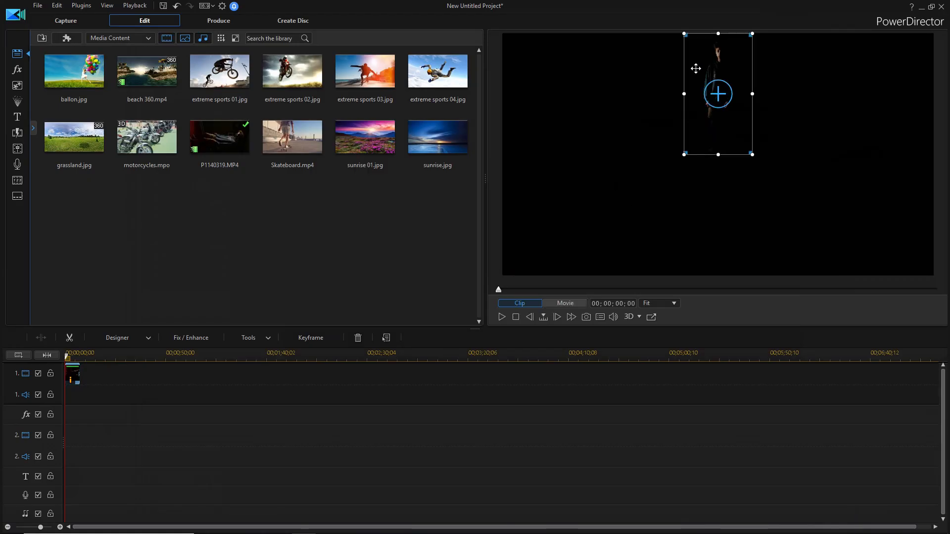
# Try a rectangular mask around the standing figure, with the aspect ratio unlocked, width about 0.986 and height about 0.954
pyautogui.click(124, 337)
pyautogui.click(141, 362)
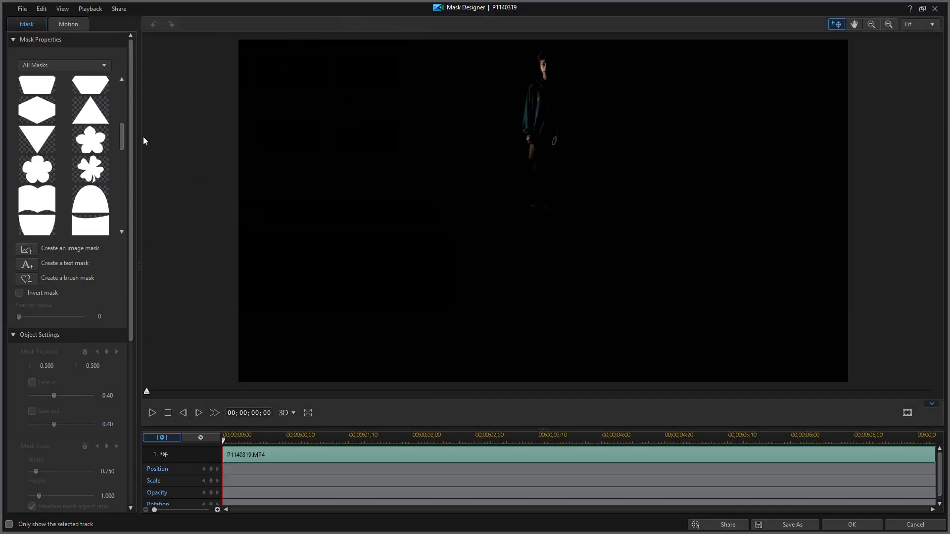
pyautogui.click(108, 103)
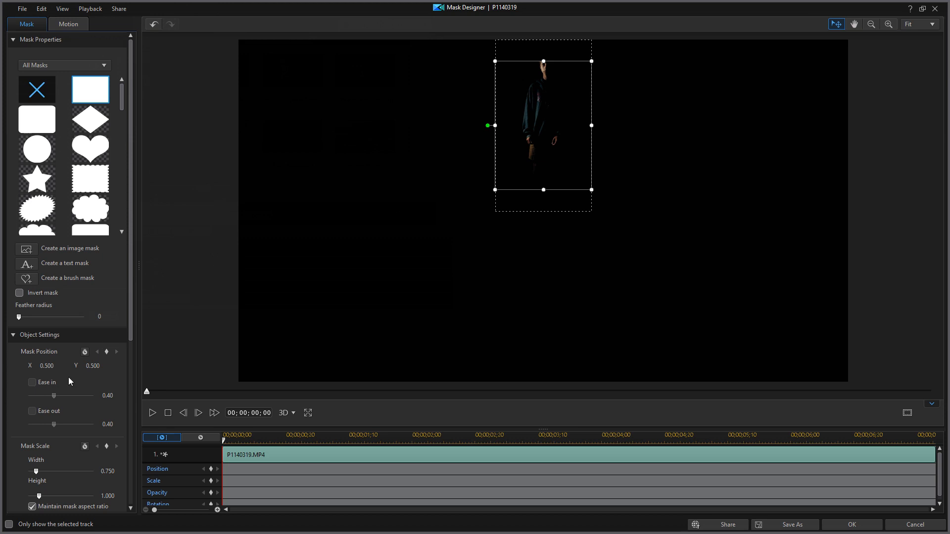
pyautogui.scroll(-3, 85, 358)
pyautogui.click(32, 417)
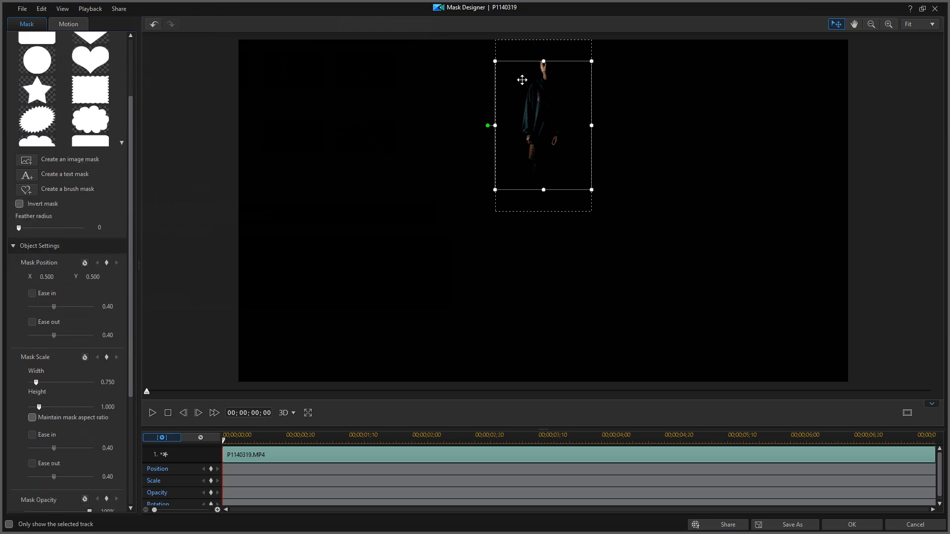
pyautogui.moveTo(544, 61); pyautogui.dragTo(543, 44)
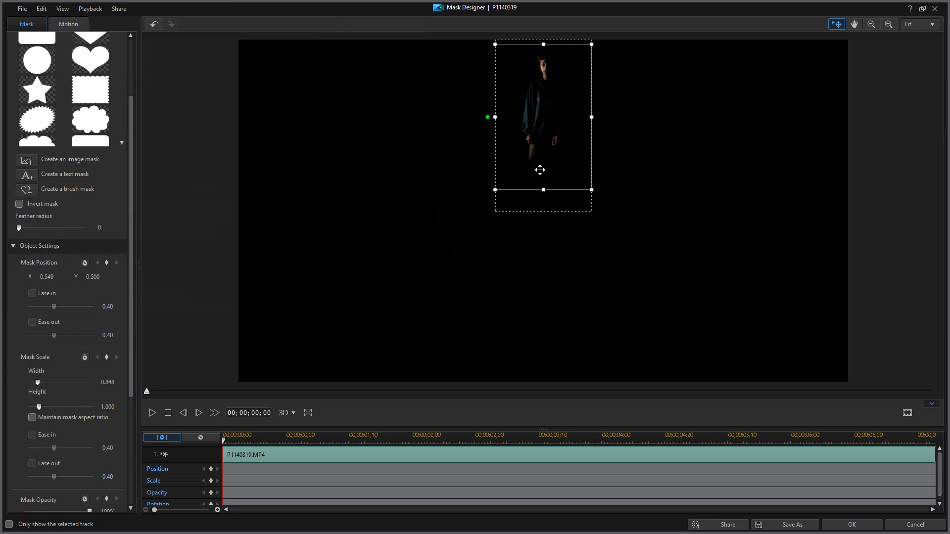
pyautogui.moveTo(543, 186); pyautogui.dragTo(543, 190)
pyautogui.moveTo(546, 48); pyautogui.dragTo(544, 42)
pyautogui.moveTo(544, 193); pyautogui.dragTo(544, 211)
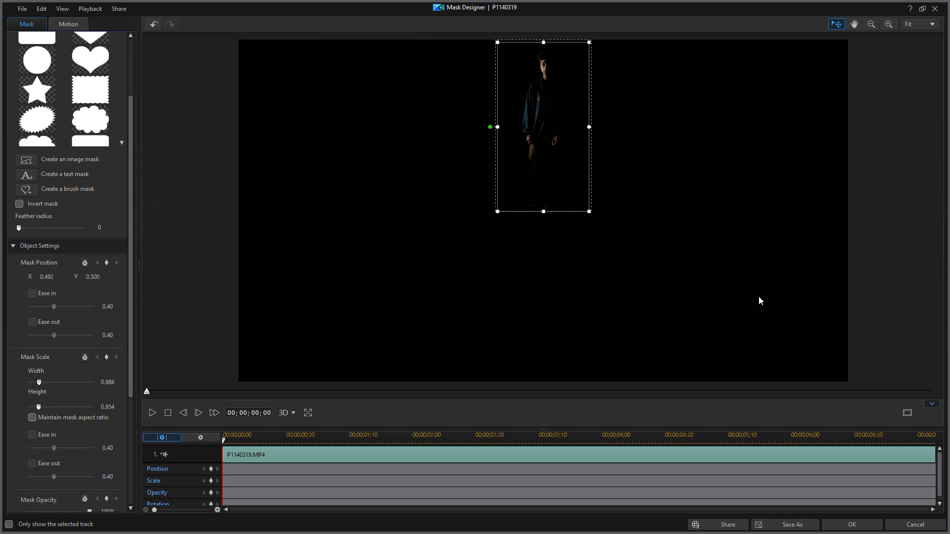
pyautogui.click(914, 524)
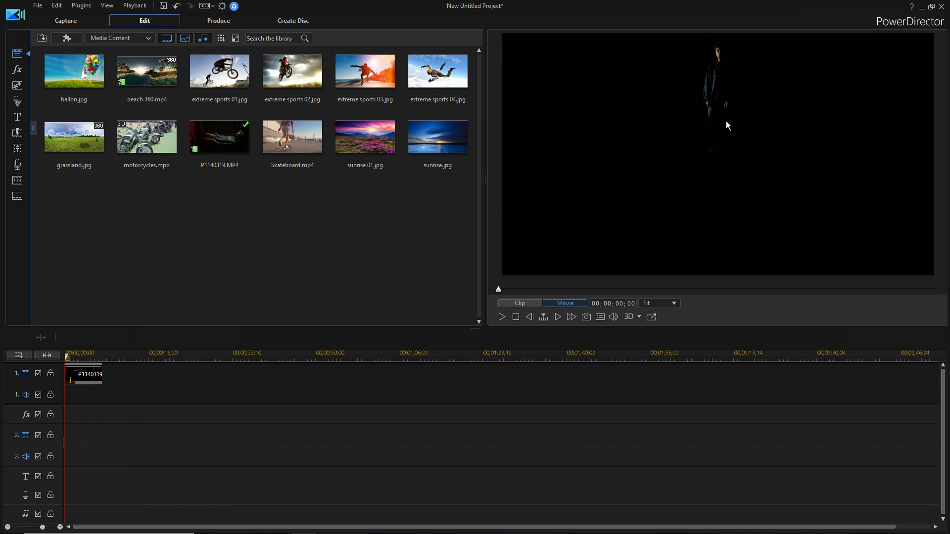
# Add Position and Scale keyframes at the start of the P1140319 clip in PiP Designer
pyautogui.press('+')
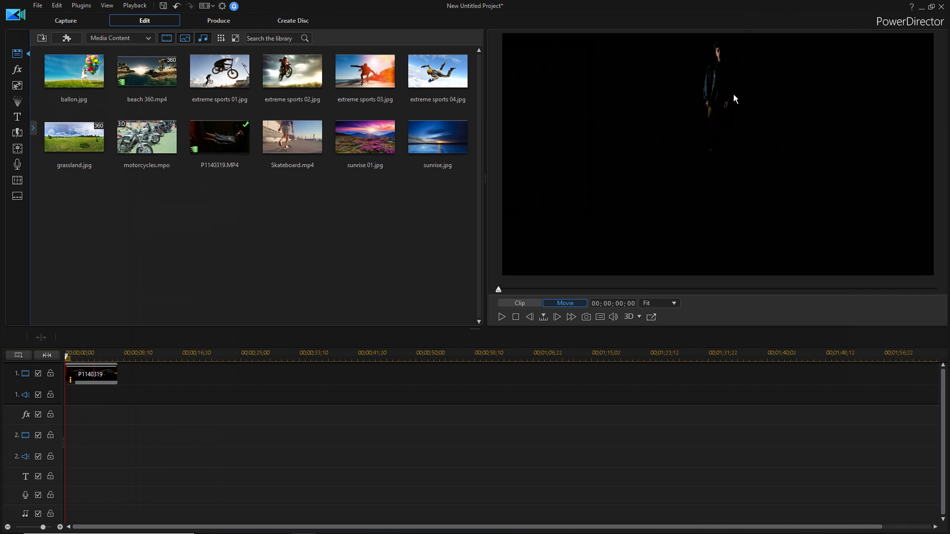
pyautogui.press('+')
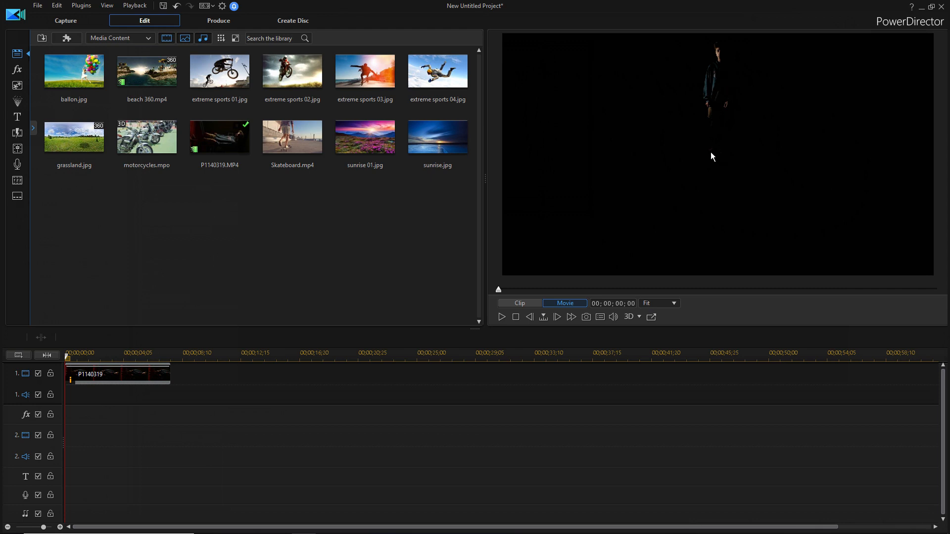
pyautogui.press('+')
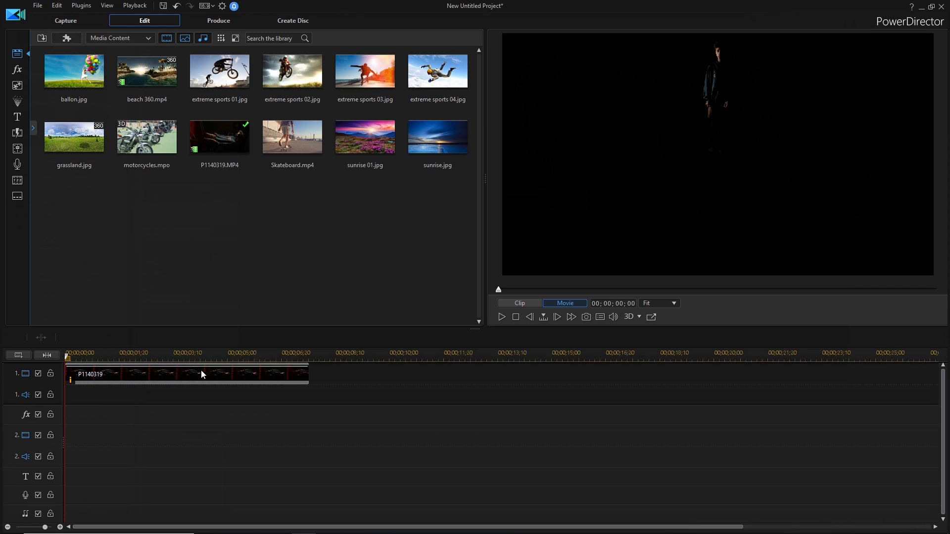
pyautogui.doubleClick(258, 377)
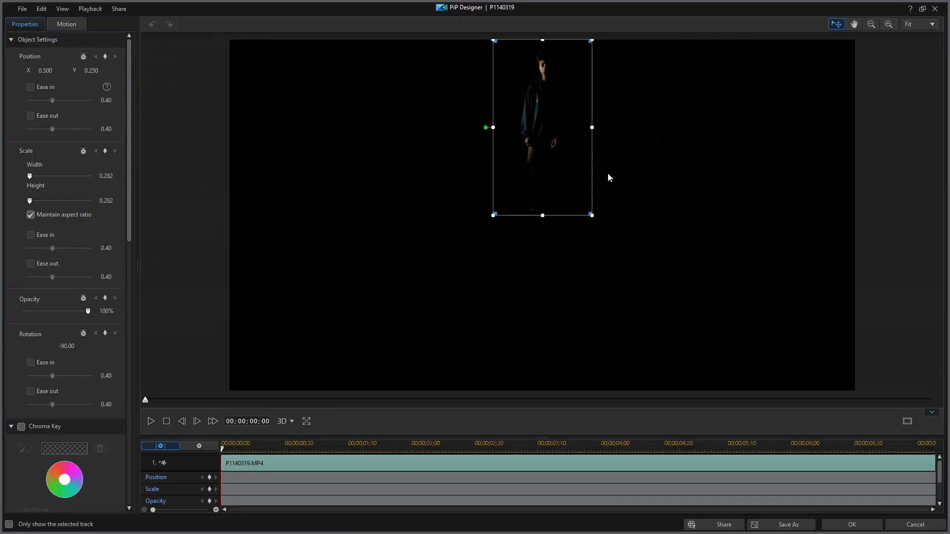
pyautogui.click(209, 478)
# Add Position and Scale keyframes at 00;00;07;16, enlarge the picture there, and apply the PiP changes
pyautogui.moveTo(225, 454); pyautogui.dragTo(934, 452)
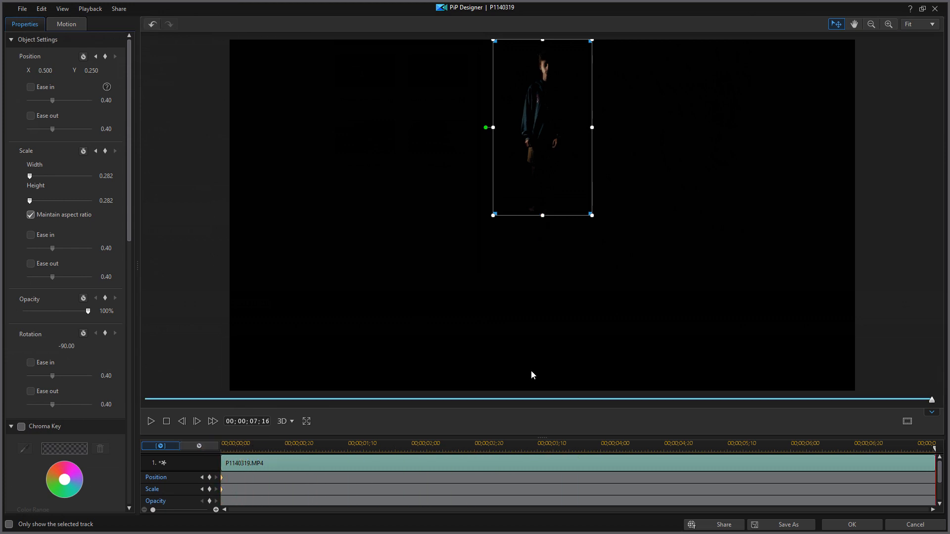
pyautogui.click(209, 477)
pyautogui.click(210, 490)
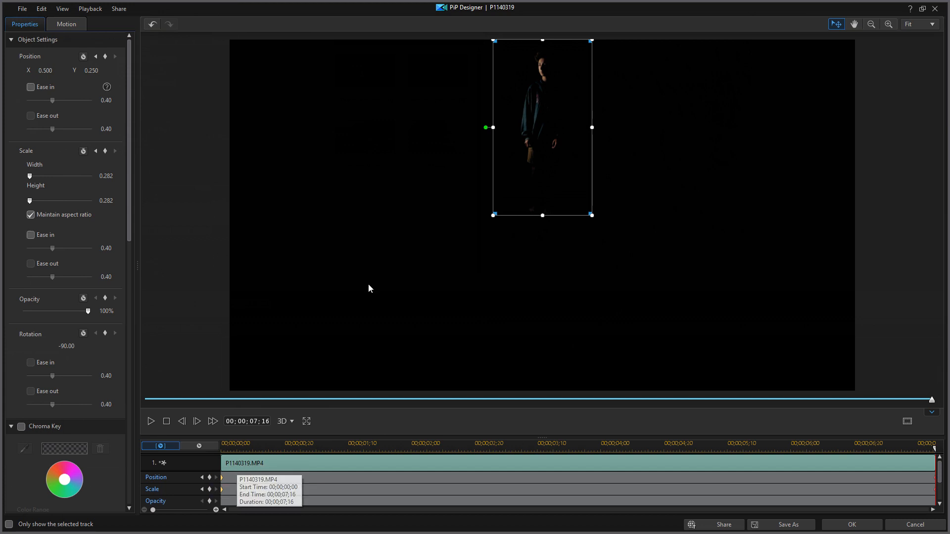
pyautogui.moveTo(544, 217); pyautogui.dragTo(539, 298)
pyautogui.click(852, 525)
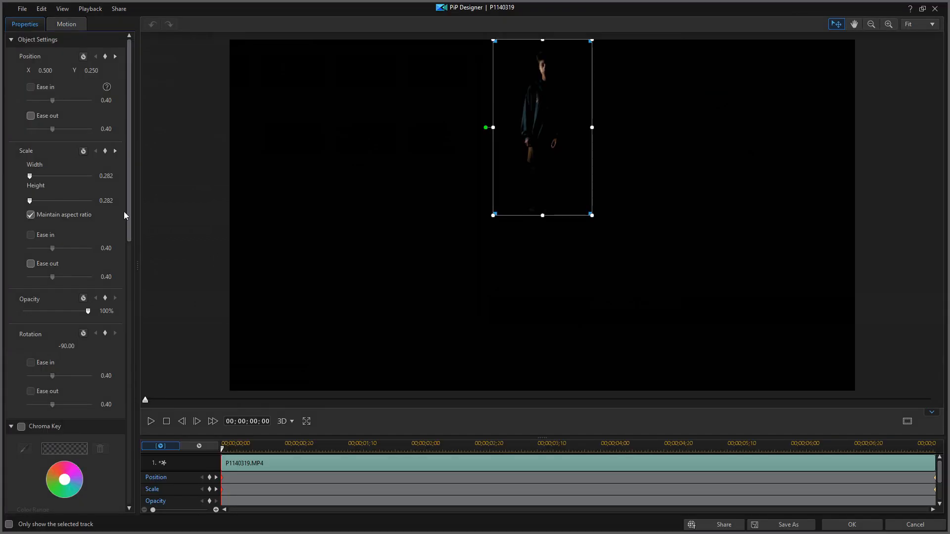
pyautogui.moveTo(128, 211); pyautogui.dragTo(130, 217)
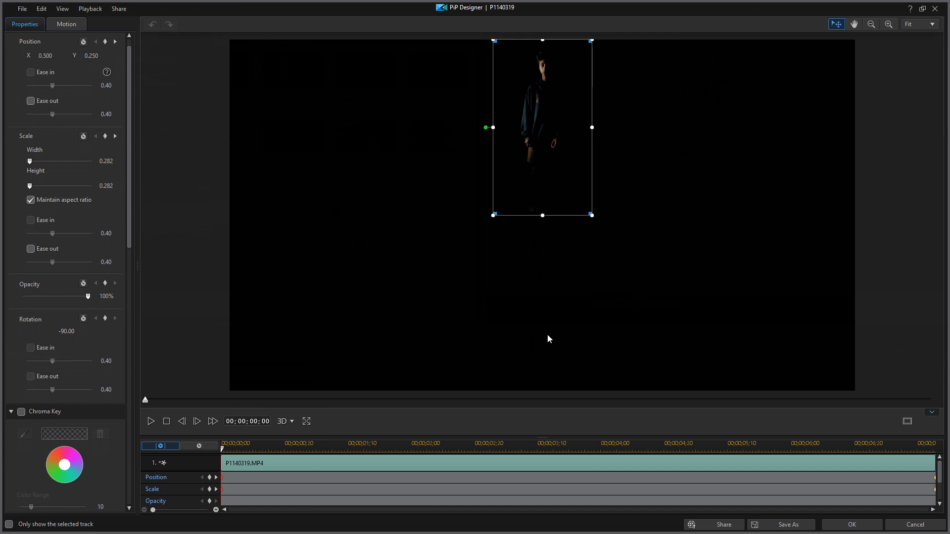
pyautogui.click(852, 524)
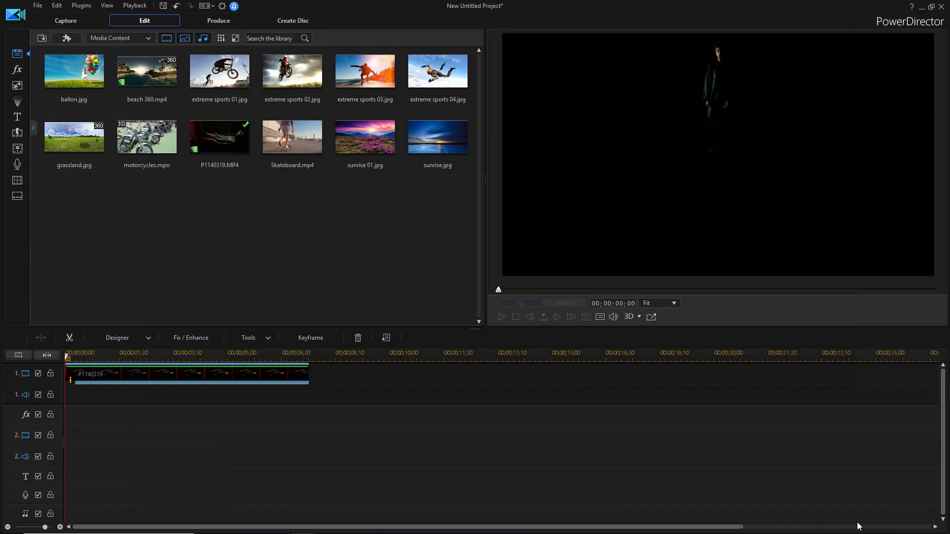
# Play the movie from the start to preview the keyframed clip
pyautogui.click(503, 317)
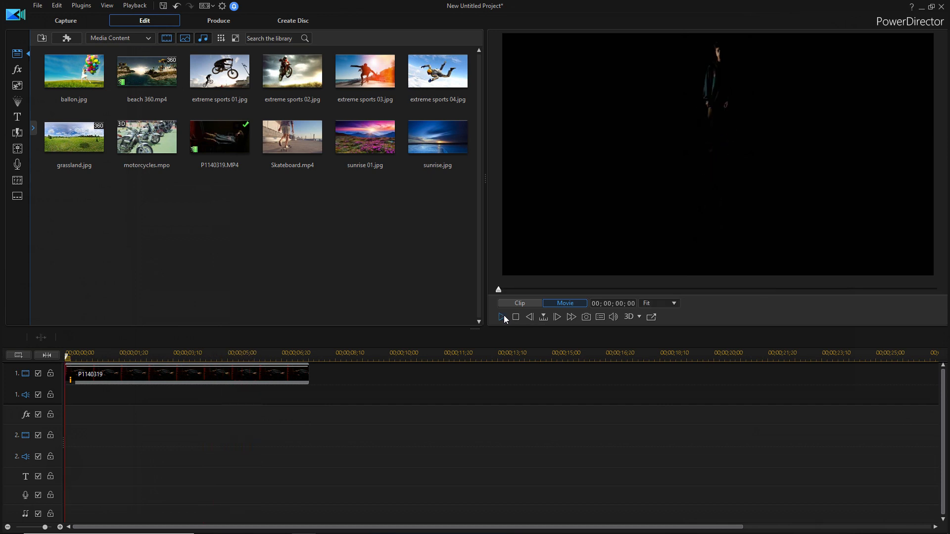
pyautogui.click(504, 316)
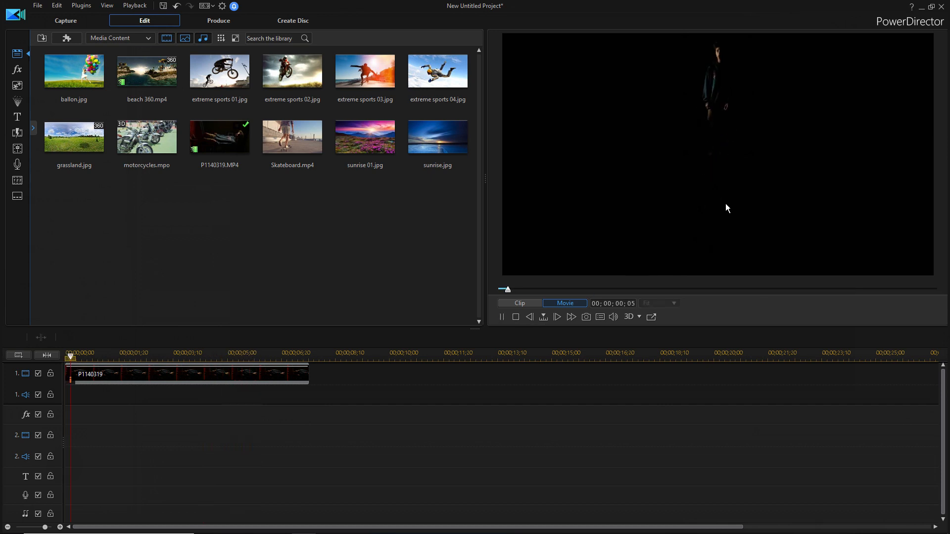
# Stop the playback, save the project as "The Void Effect Vid", and start a new project
pyautogui.click(506, 317)
pyautogui.click(515, 317)
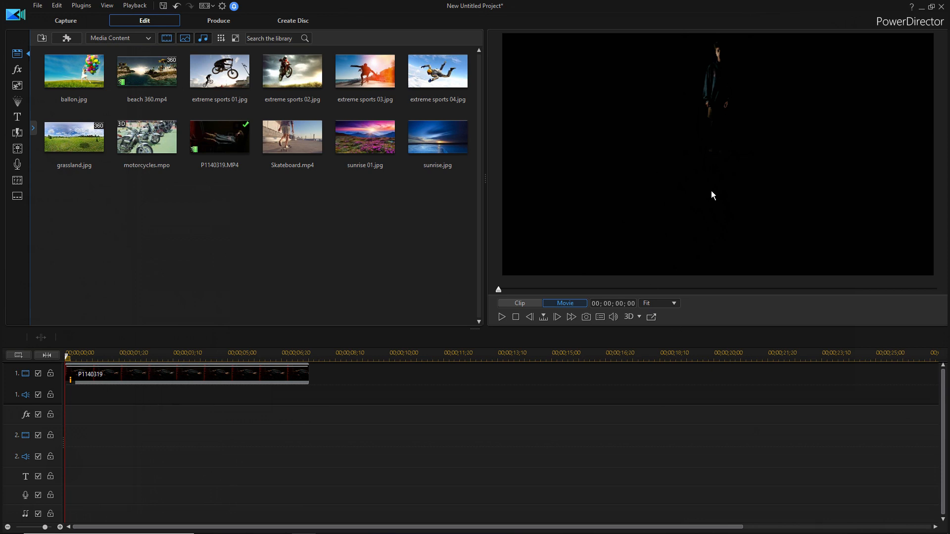
pyautogui.click(166, 8)
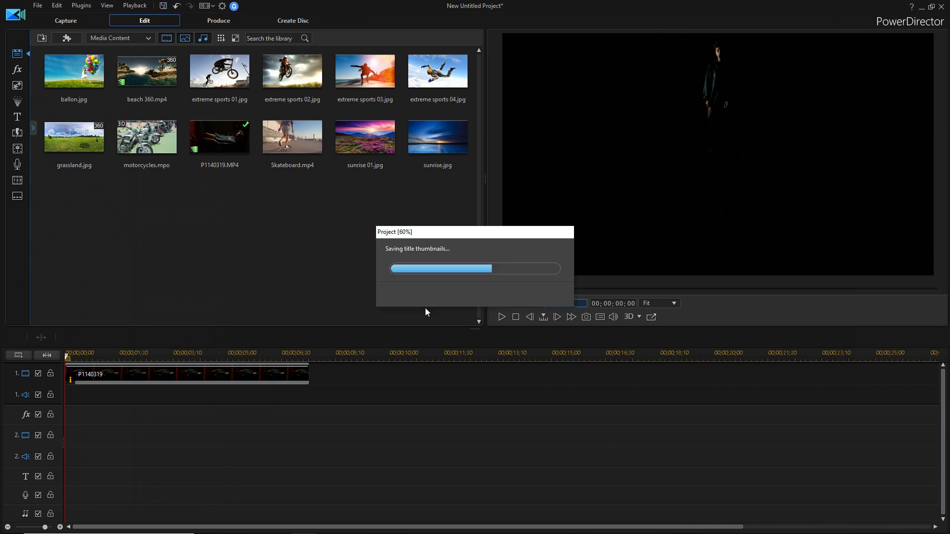
pyautogui.click(39, 6)
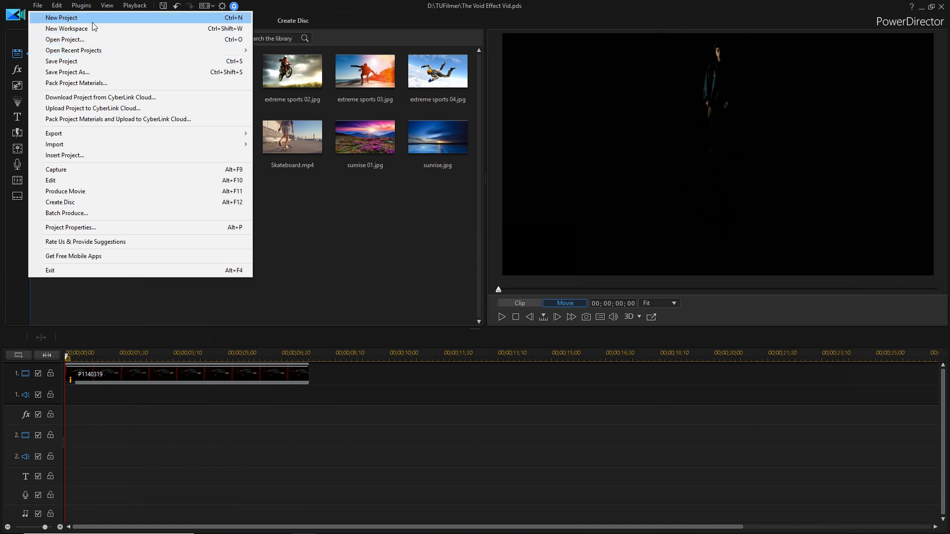
pyautogui.click(64, 17)
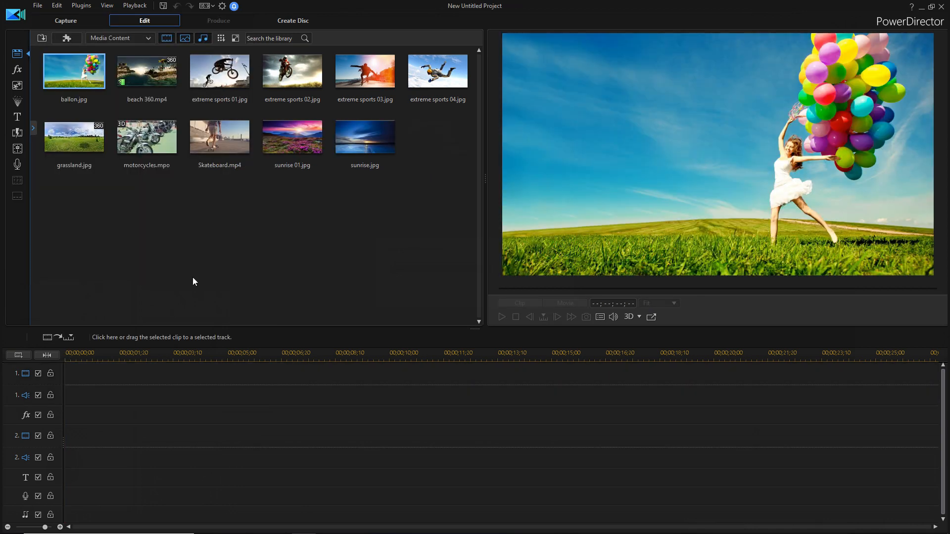
# Insert the saved project The Void Effect Vid at the start of the first video track and look into its nested timeline
pyautogui.click(132, 40)
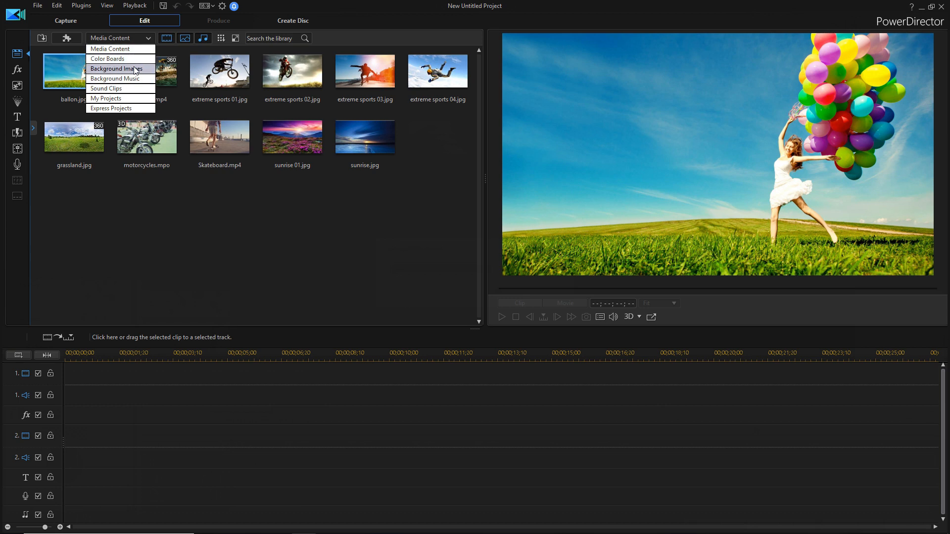
pyautogui.click(131, 98)
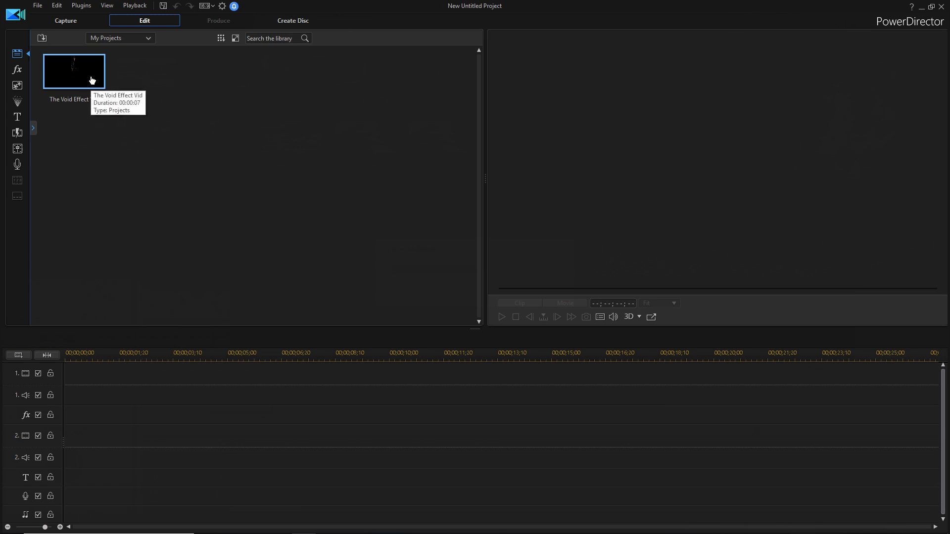
pyautogui.moveTo(91, 80); pyautogui.dragTo(70, 379)
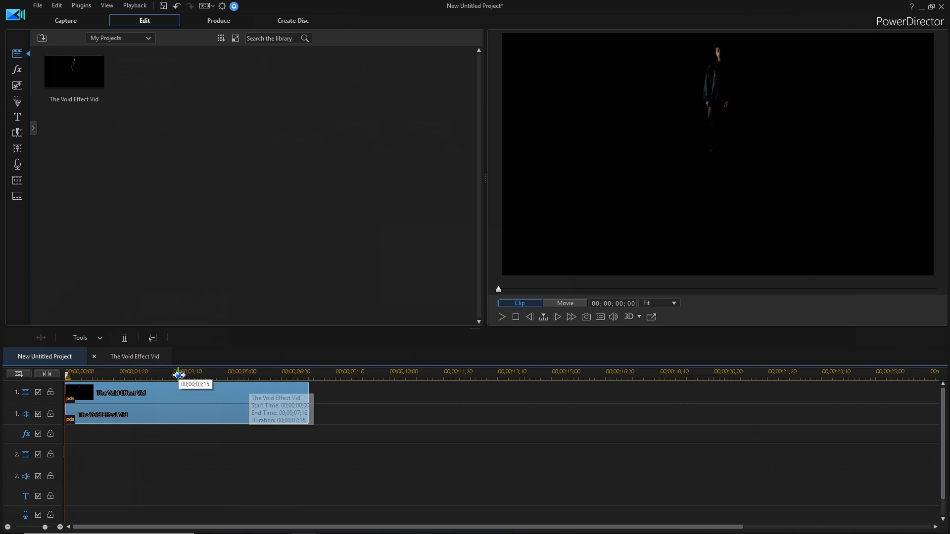
pyautogui.click(131, 363)
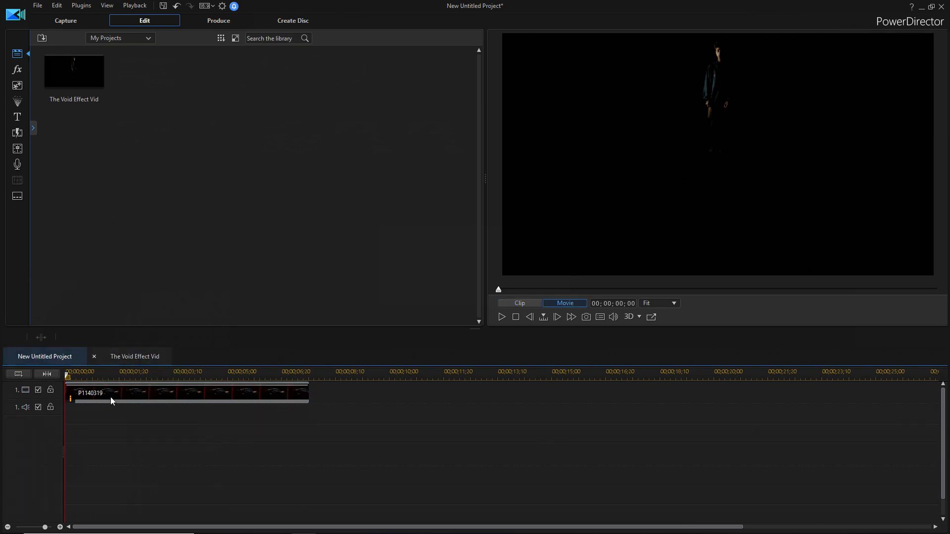
pyautogui.click(132, 401)
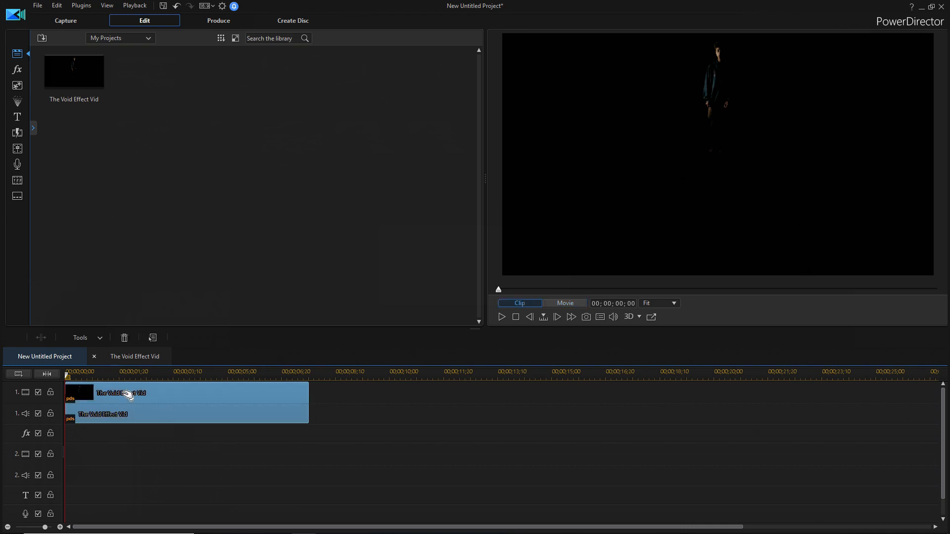
pyautogui.click(92, 441)
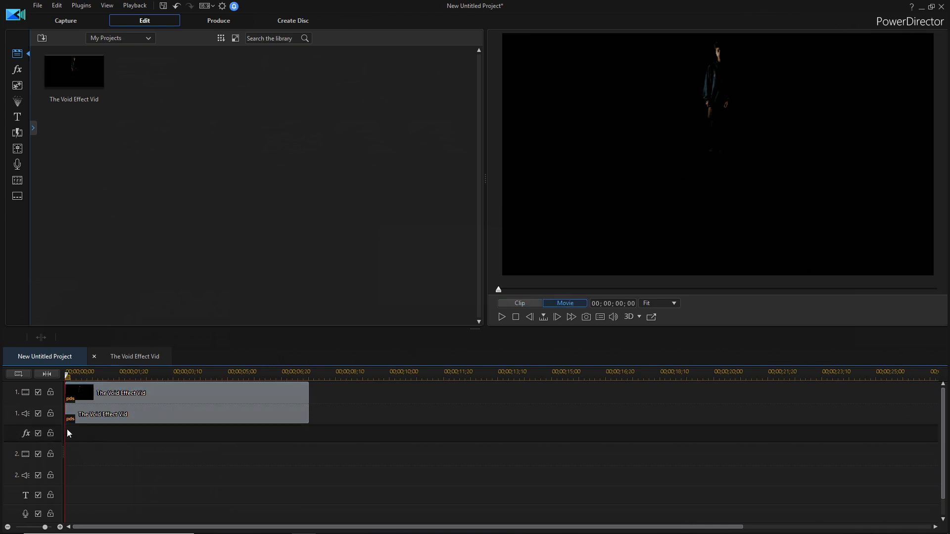
# Find the Water Reflection effect with the search term "water", add it at the start of the effect track, and trim it to 00;00;07;16
pyautogui.click(16, 72)
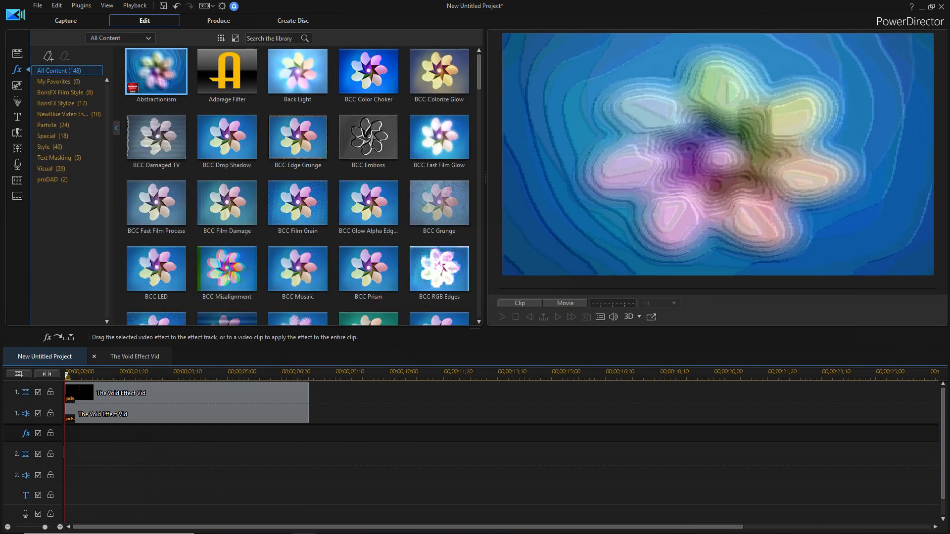
pyautogui.click(257, 42)
pyautogui.write('water')
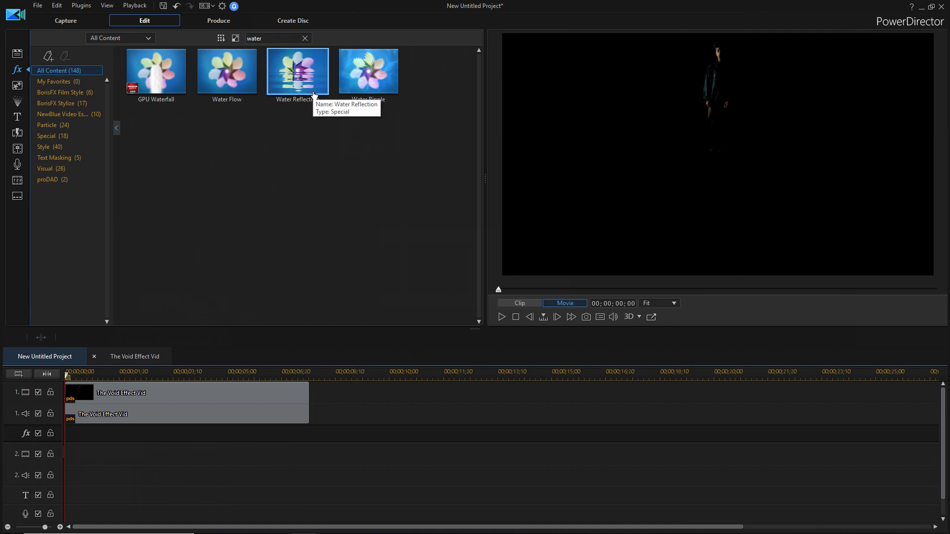
pyautogui.moveTo(304, 89); pyautogui.dragTo(62, 435)
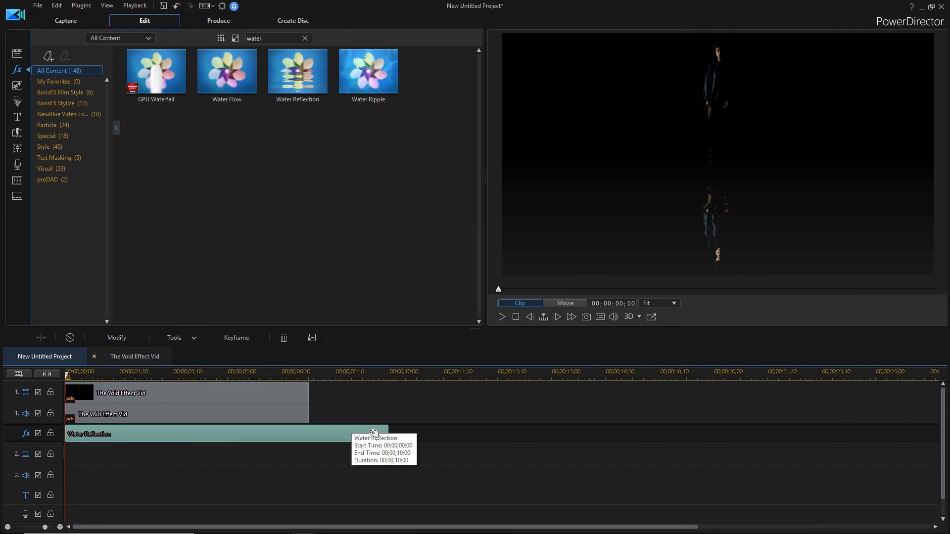
pyautogui.moveTo(387, 435); pyautogui.dragTo(310, 437)
pyautogui.moveTo(309, 376); pyautogui.dragTo(5, 400)
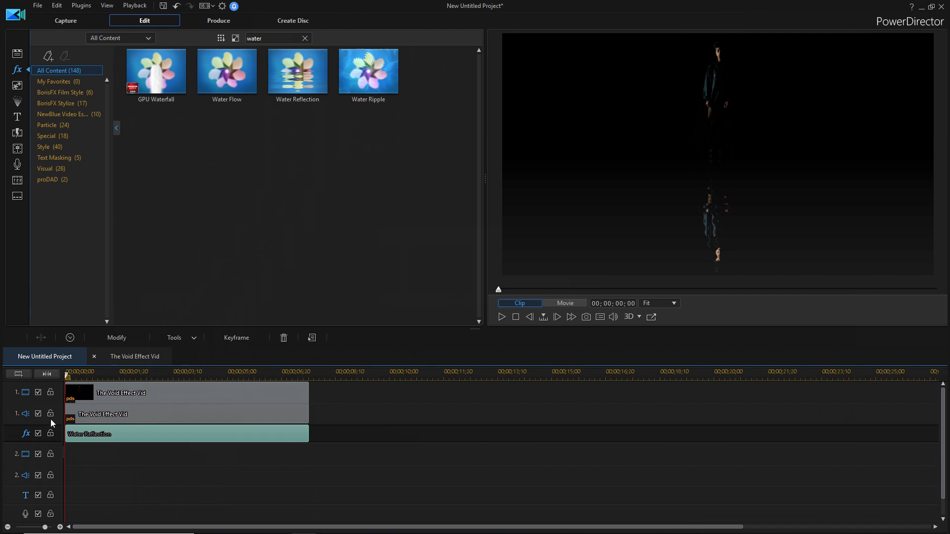
# Set the Water Reflection effect's brightness to -2, wavelet to 11 and speed to 200
pyautogui.click(110, 340)
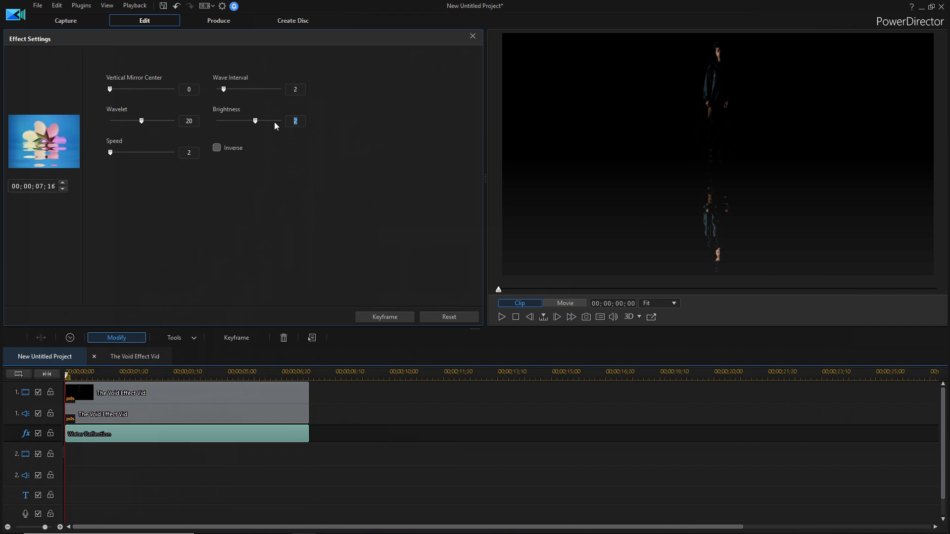
pyautogui.write('0')
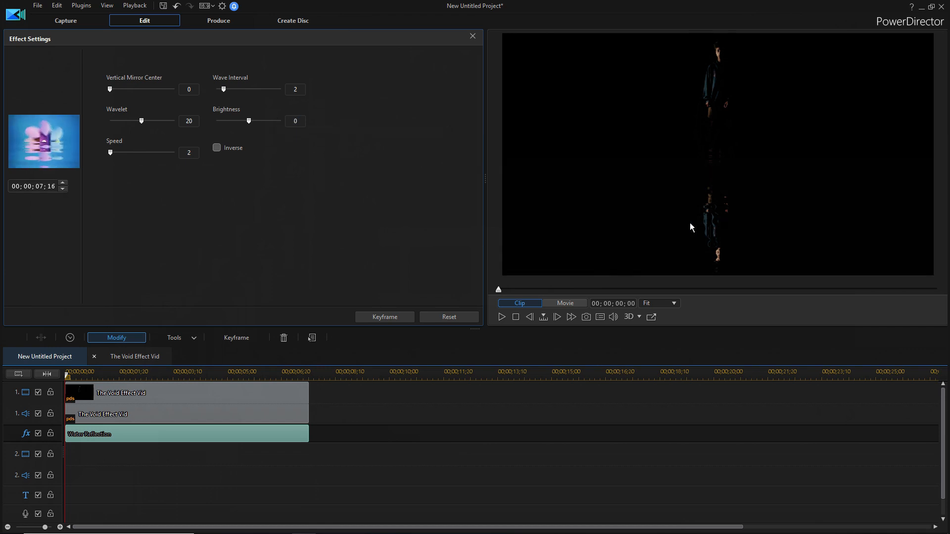
pyautogui.moveTo(247, 120); pyautogui.dragTo(242, 121)
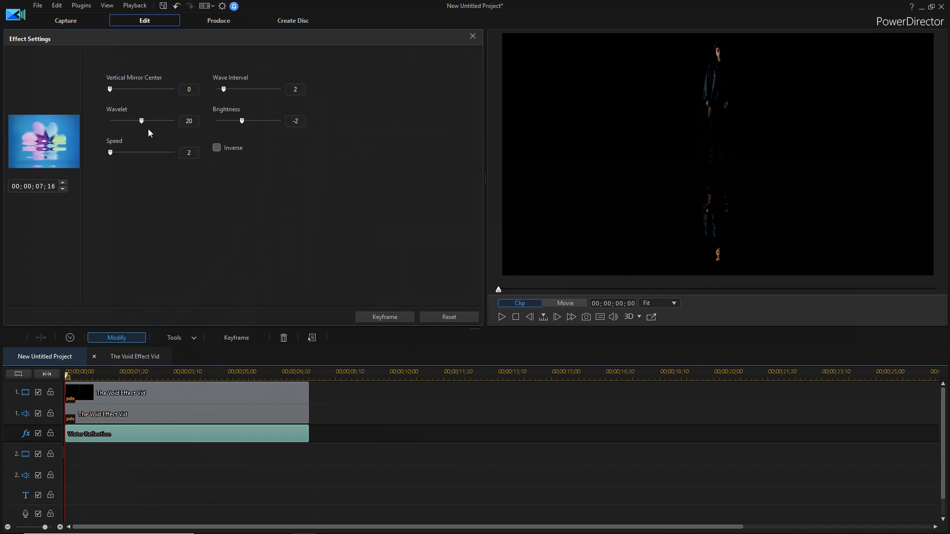
pyautogui.moveTo(124, 151); pyautogui.dragTo(178, 152)
pyautogui.moveTo(223, 89); pyautogui.dragTo(238, 89)
# Play the clip from the start to preview the adjusted water reflection, and return to the beginning
pyautogui.click(503, 317)
pyautogui.click(502, 317)
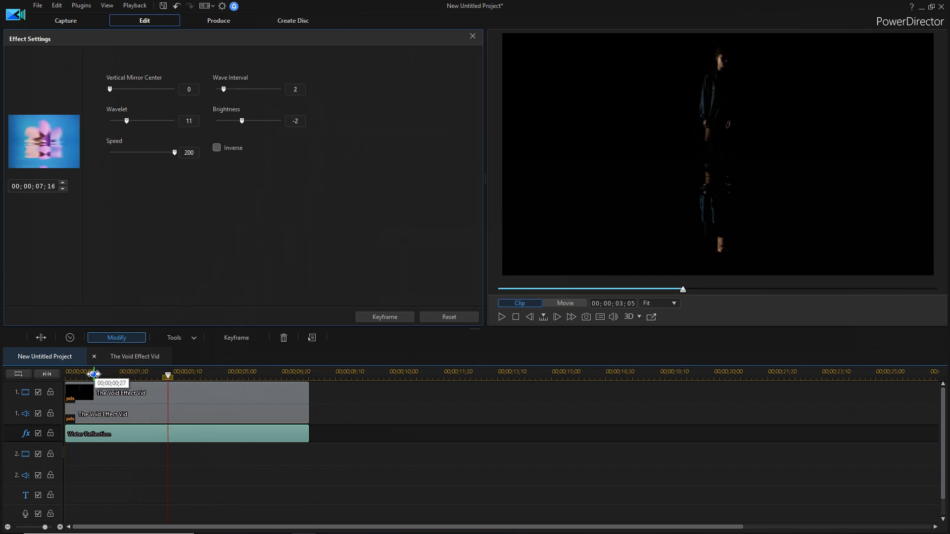
pyautogui.moveTo(94, 374); pyautogui.dragTo(68, 374)
pyautogui.click(500, 317)
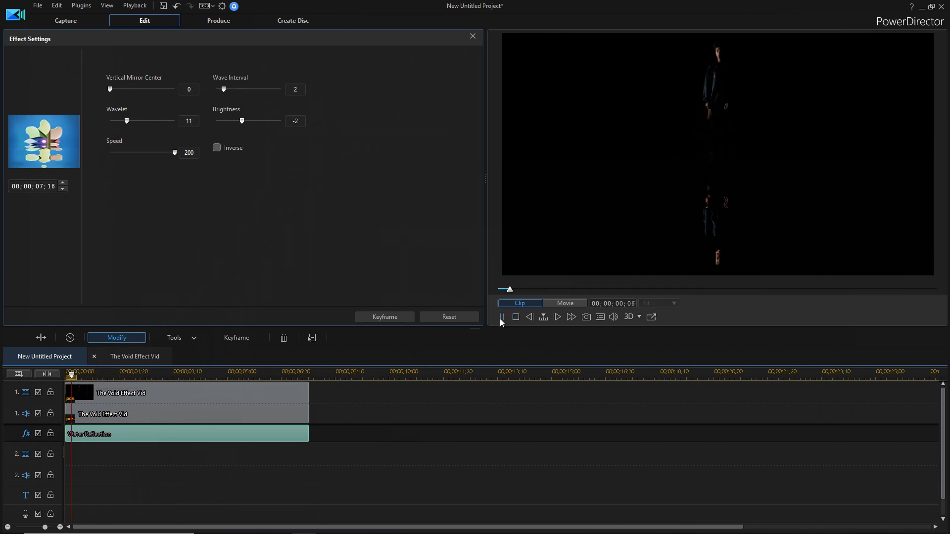
pyautogui.moveTo(164, 375); pyautogui.dragTo(31, 393)
pyautogui.click(30, 390)
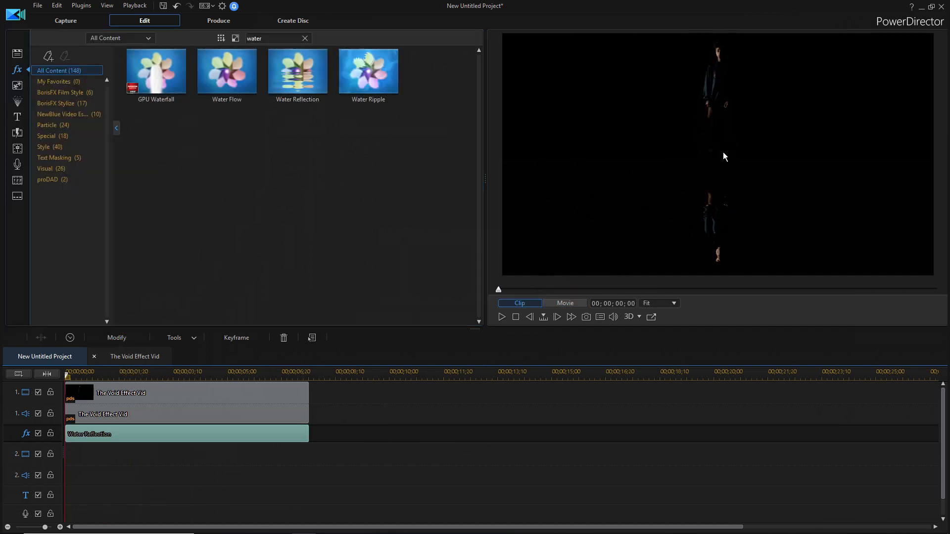
# Add a Vertical Mirror Center keyframe with value 0 at the start of the Water Reflection effect
pyautogui.click(117, 338)
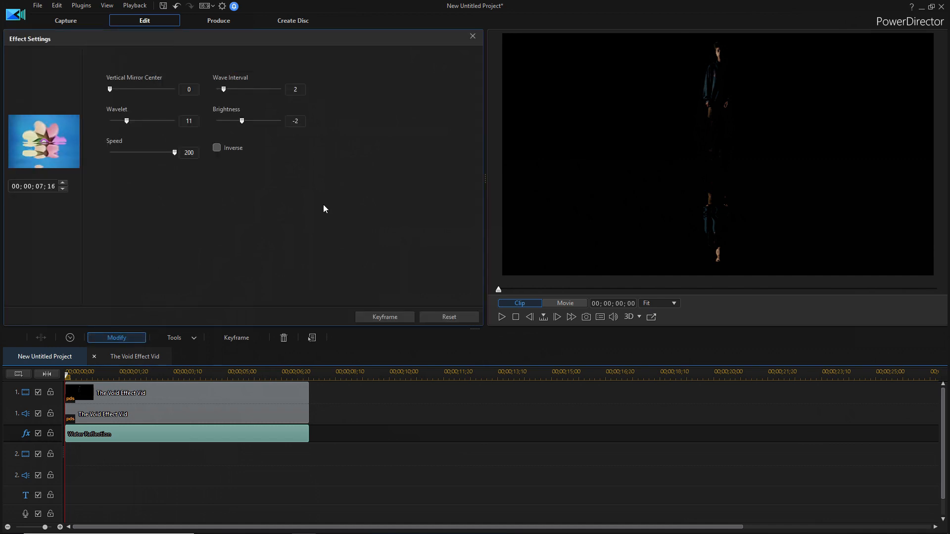
pyautogui.click(403, 317)
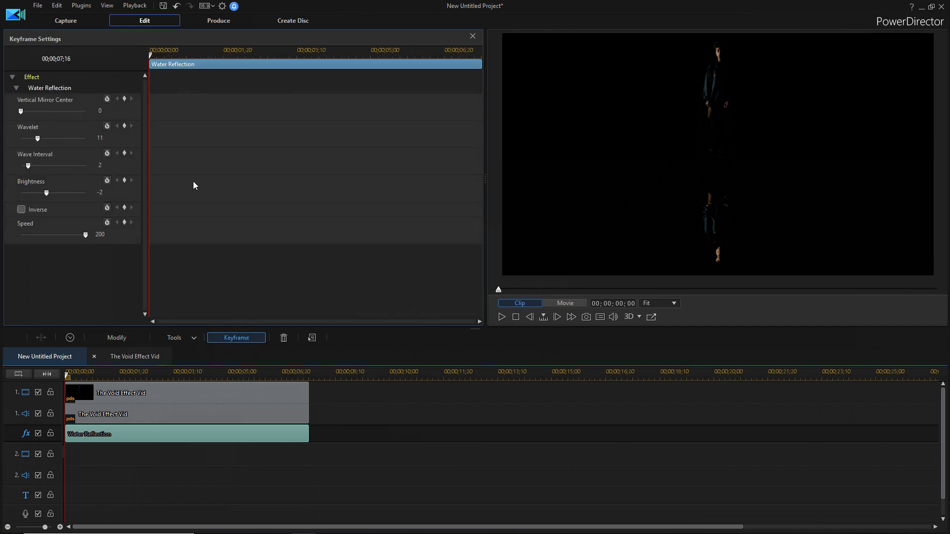
pyautogui.click(124, 99)
pyautogui.moveTo(23, 111); pyautogui.dragTo(13, 112)
pyautogui.click(123, 391)
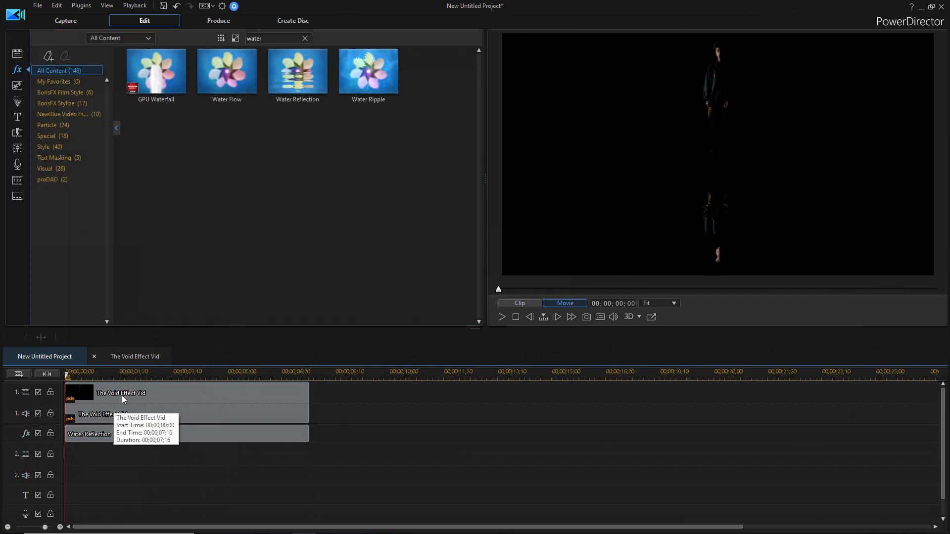
# Review the P1140319 clip's position and scale in PiP Designer within the nested The Void Effect Vid project
pyautogui.click(132, 357)
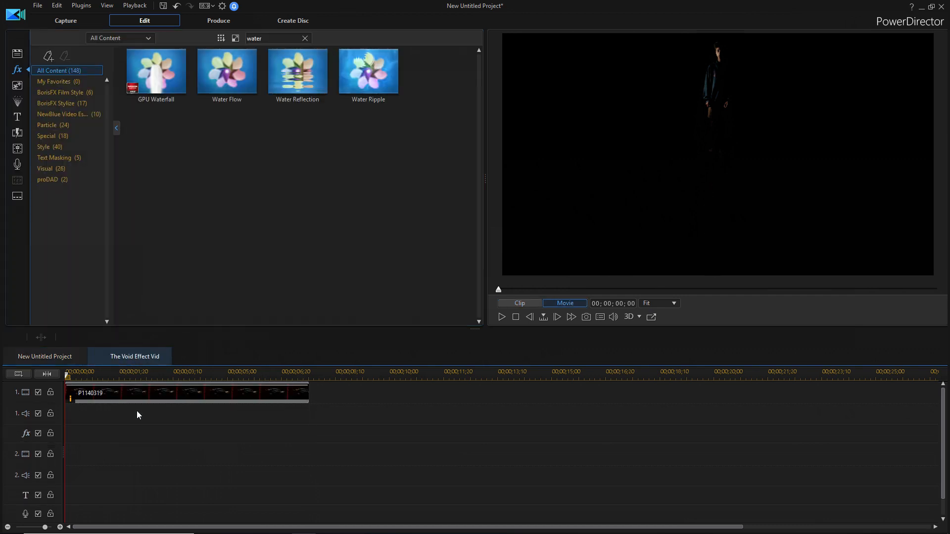
pyautogui.click(142, 395)
pyautogui.doubleClick(226, 391)
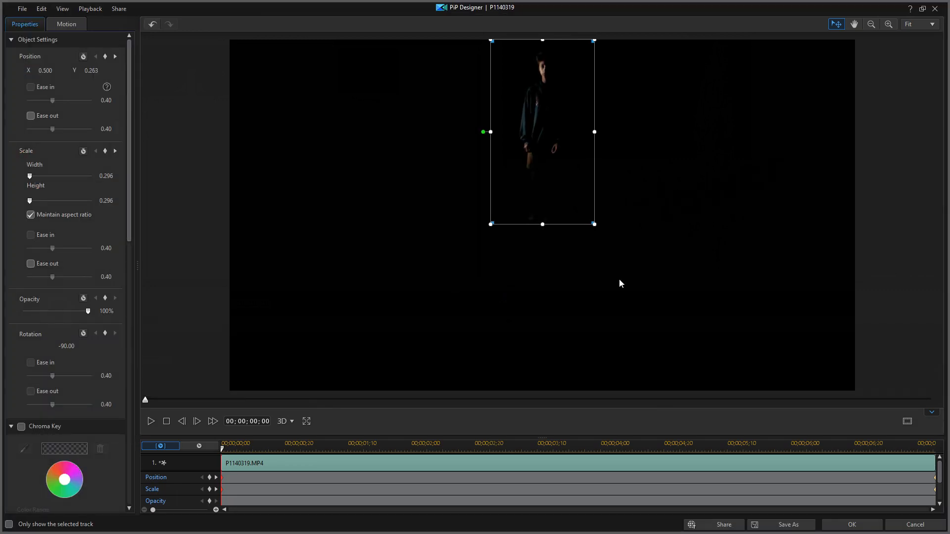
pyautogui.click(852, 524)
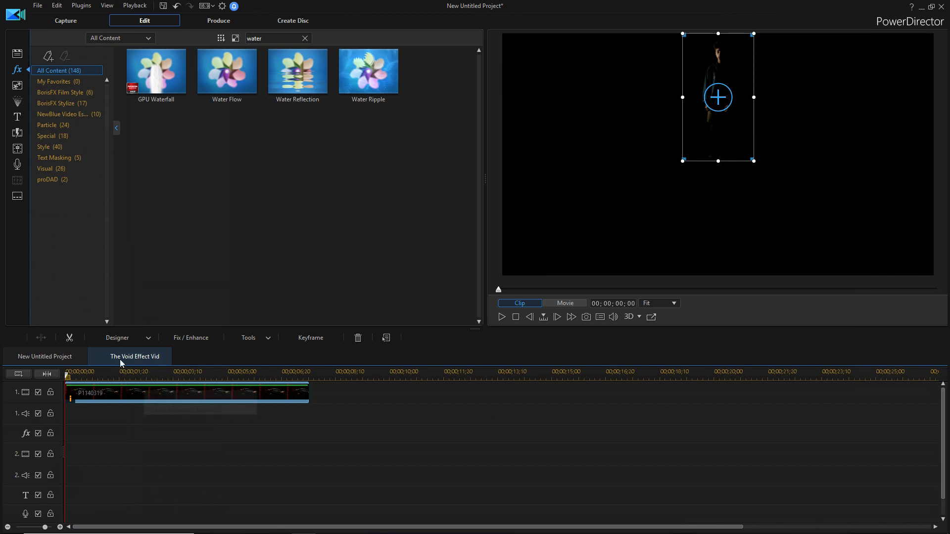
# In the new project, keyframe the Water Reflection's Vertical Mirror Center at 6 at the start and 125 at 00;00;07;16
pyautogui.click(39, 358)
pyautogui.click(117, 434)
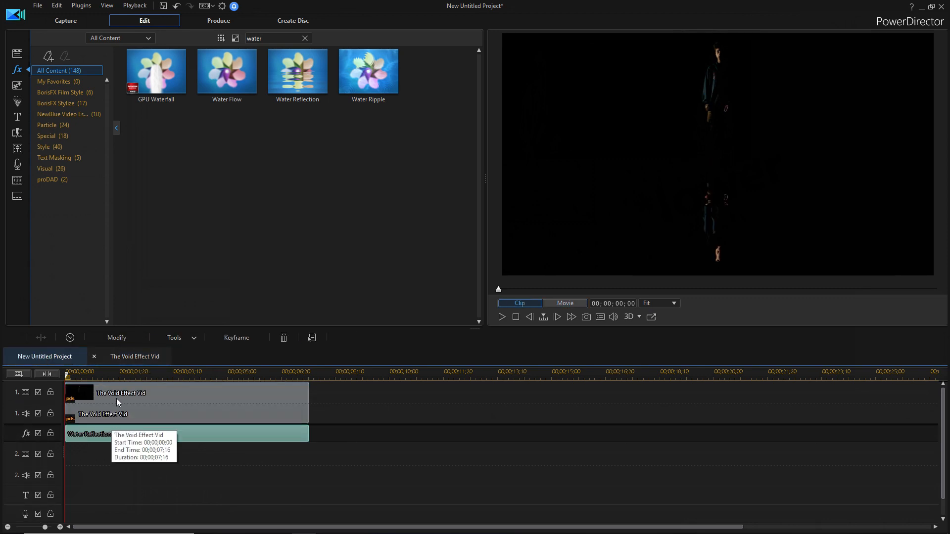
pyautogui.click(129, 338)
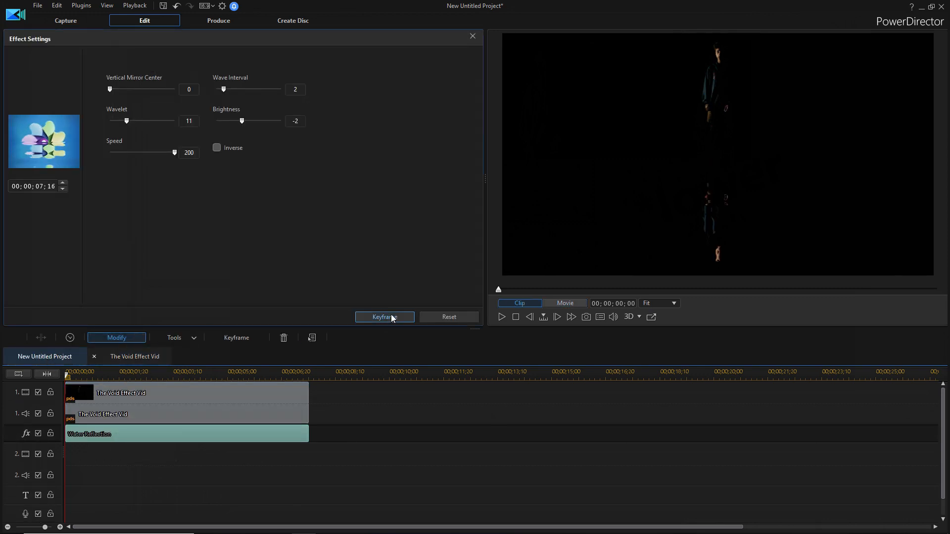
pyautogui.click(383, 315)
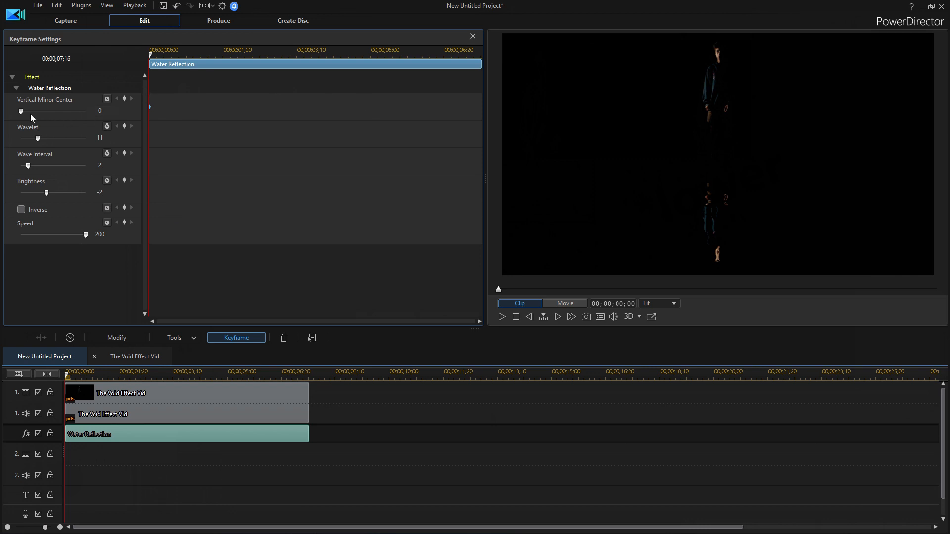
pyautogui.moveTo(21, 114); pyautogui.dragTo(24, 115)
pyautogui.moveTo(152, 55); pyautogui.dragTo(569, 47)
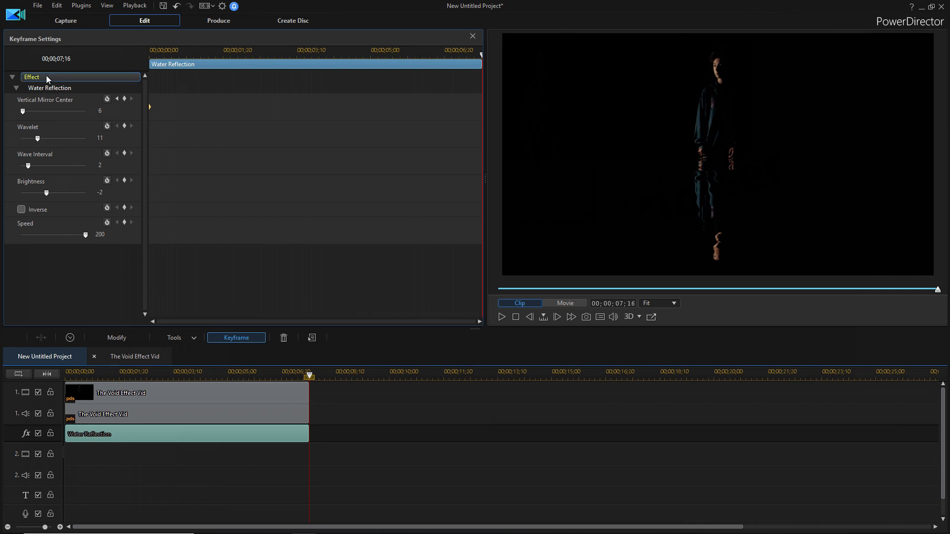
pyautogui.moveTo(23, 110); pyautogui.dragTo(63, 119)
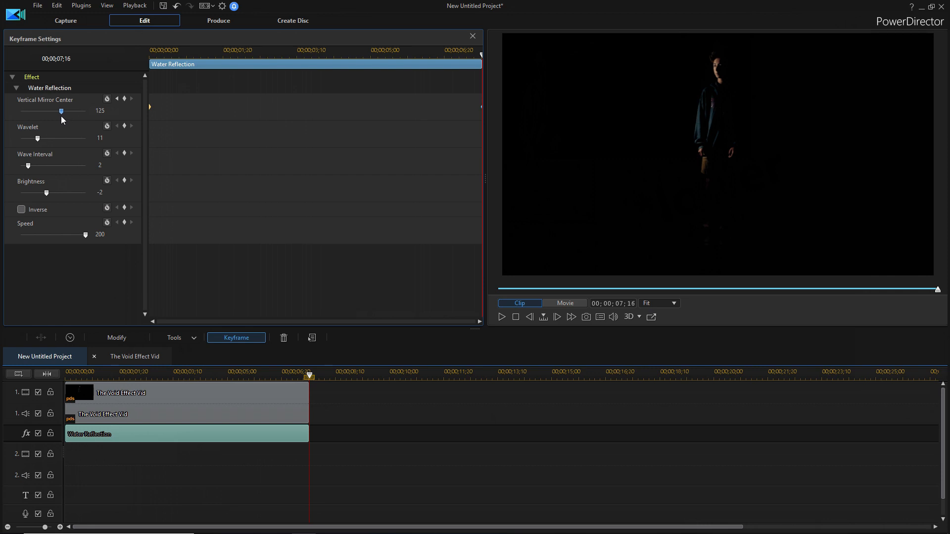
# Play the whole movie from the start to preview the keyframed water reflection
pyautogui.moveTo(482, 59); pyautogui.dragTo(2, 244)
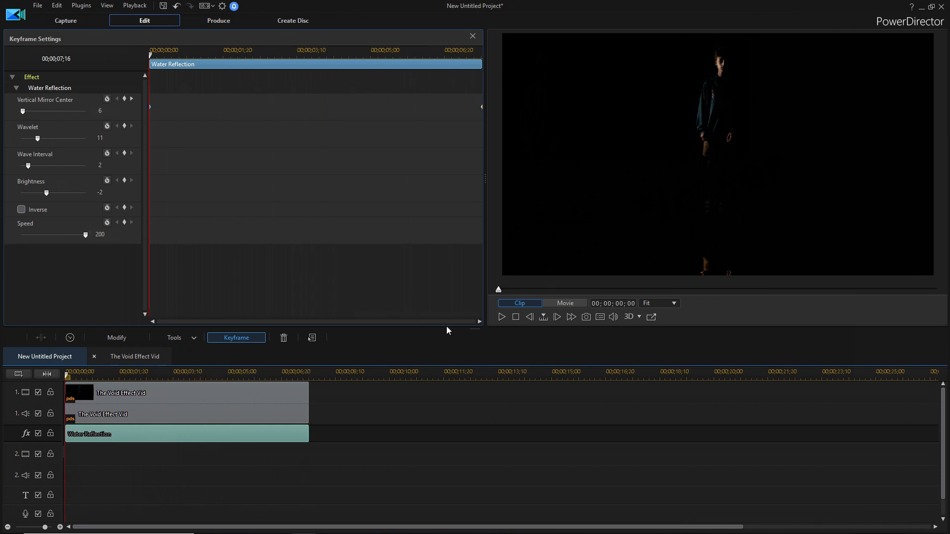
pyautogui.click(565, 303)
pyautogui.click(501, 317)
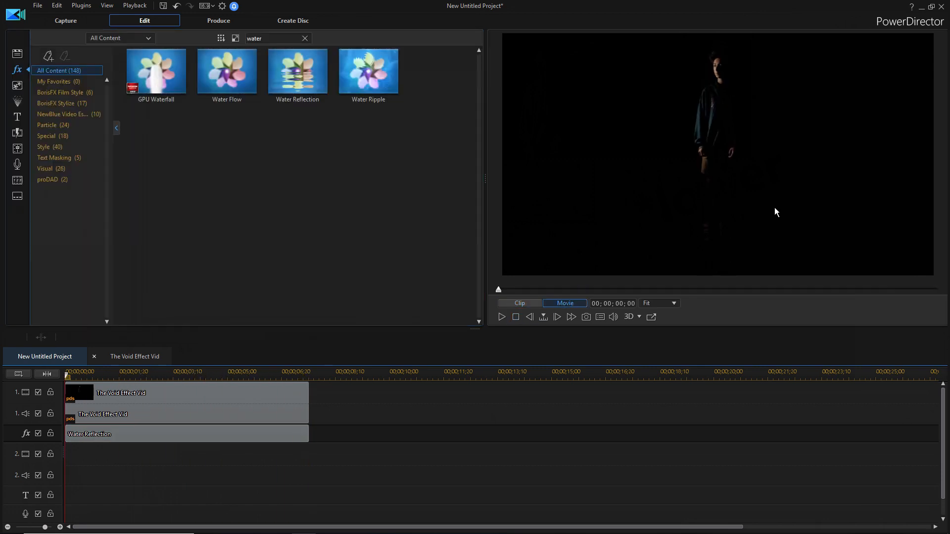